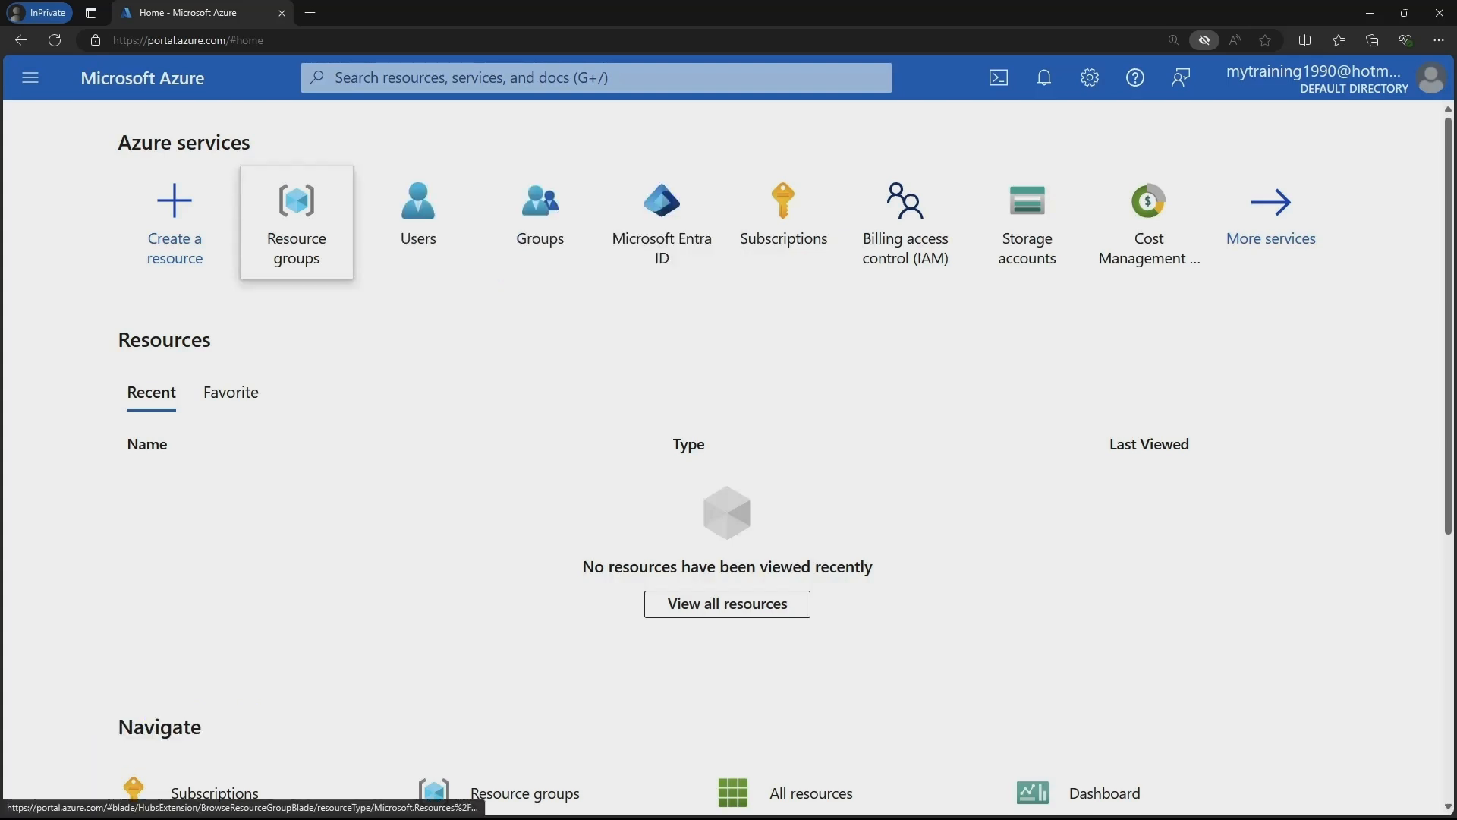
# Start a new resource group named demo-rg001 in the (US) East US region.
pyautogui.click(296, 222)
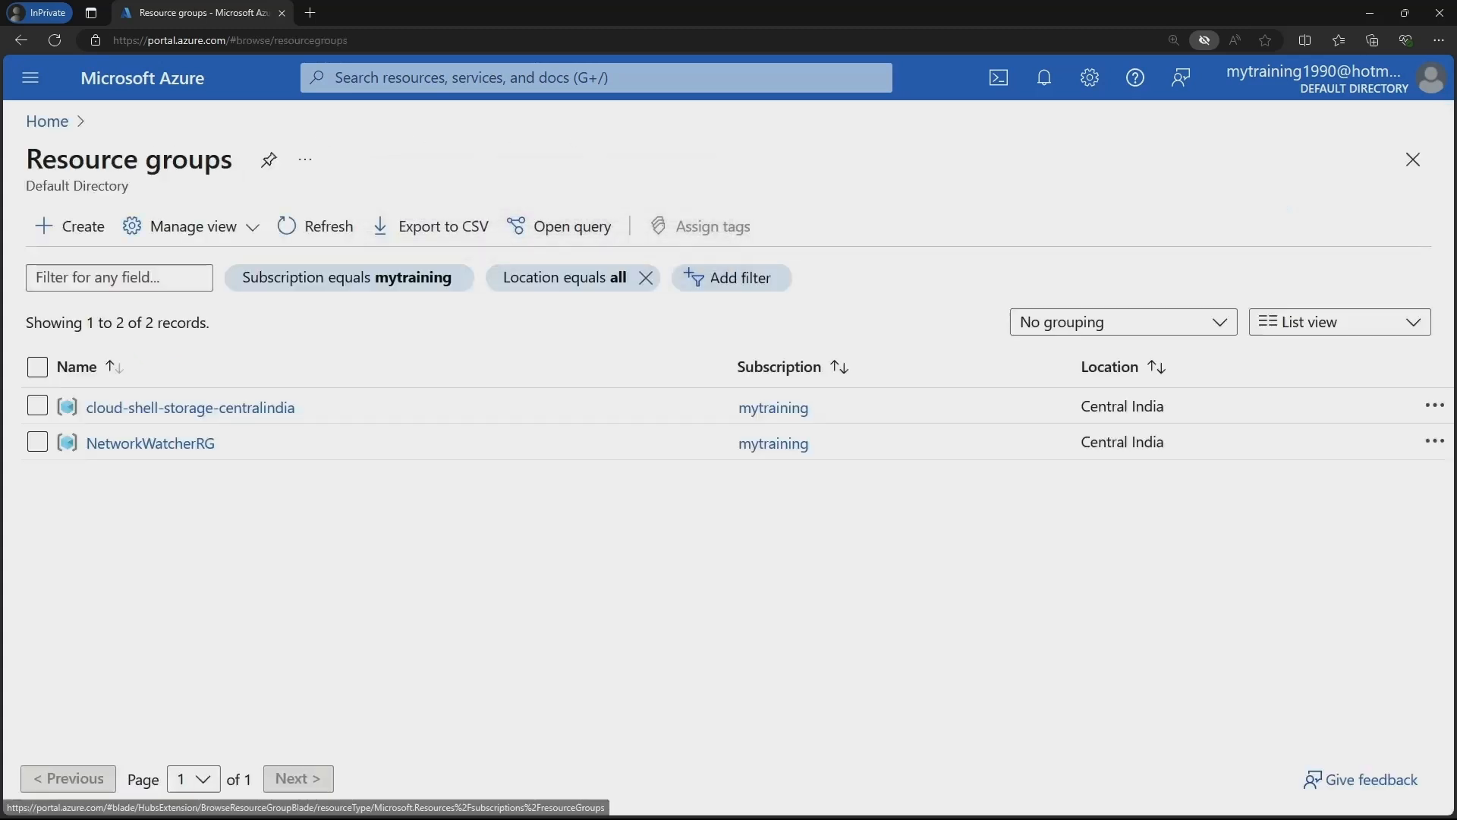
pyautogui.click(70, 226)
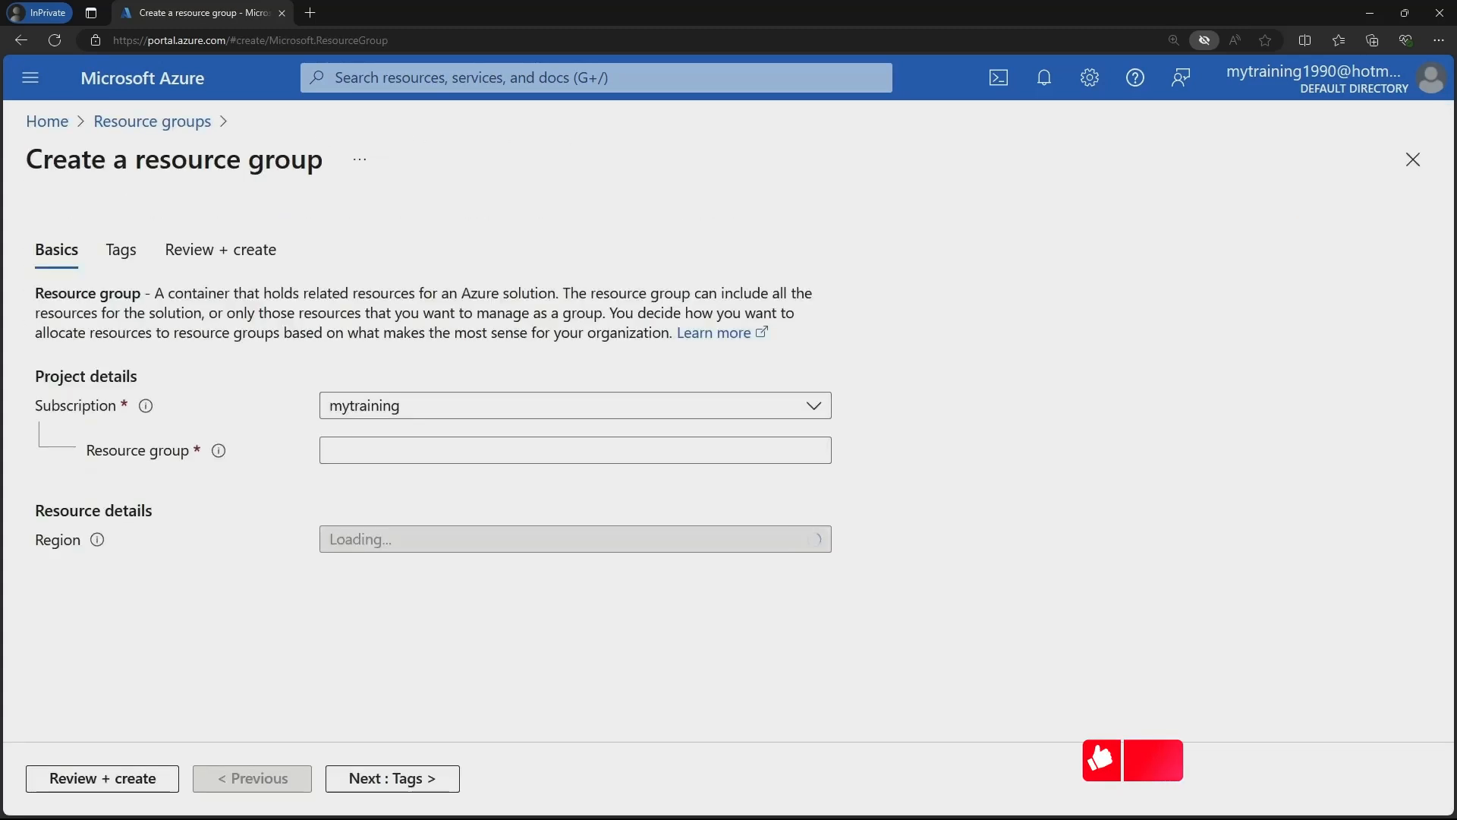
pyautogui.write('de')
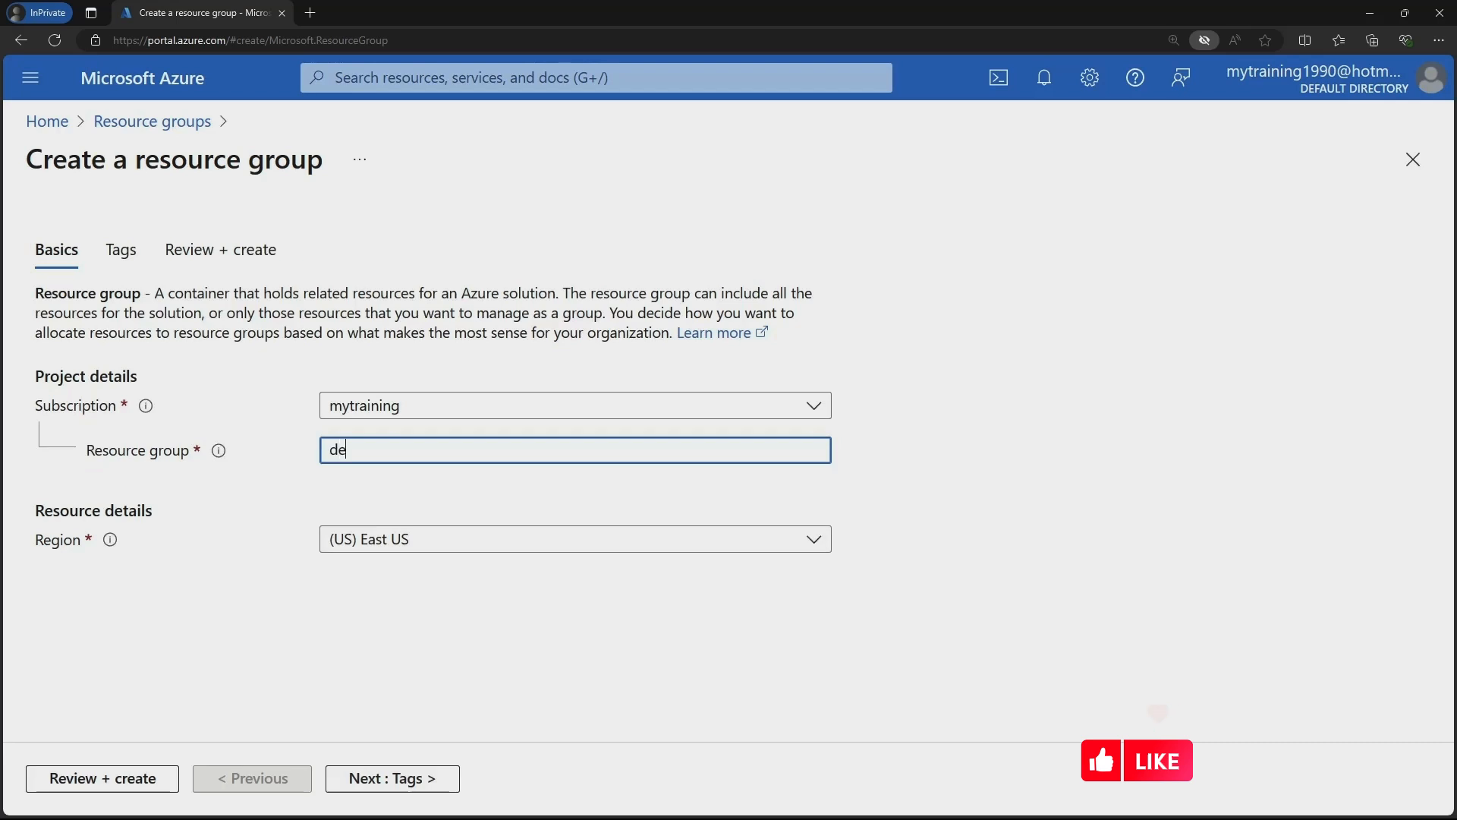
pyautogui.write('mo-rg')
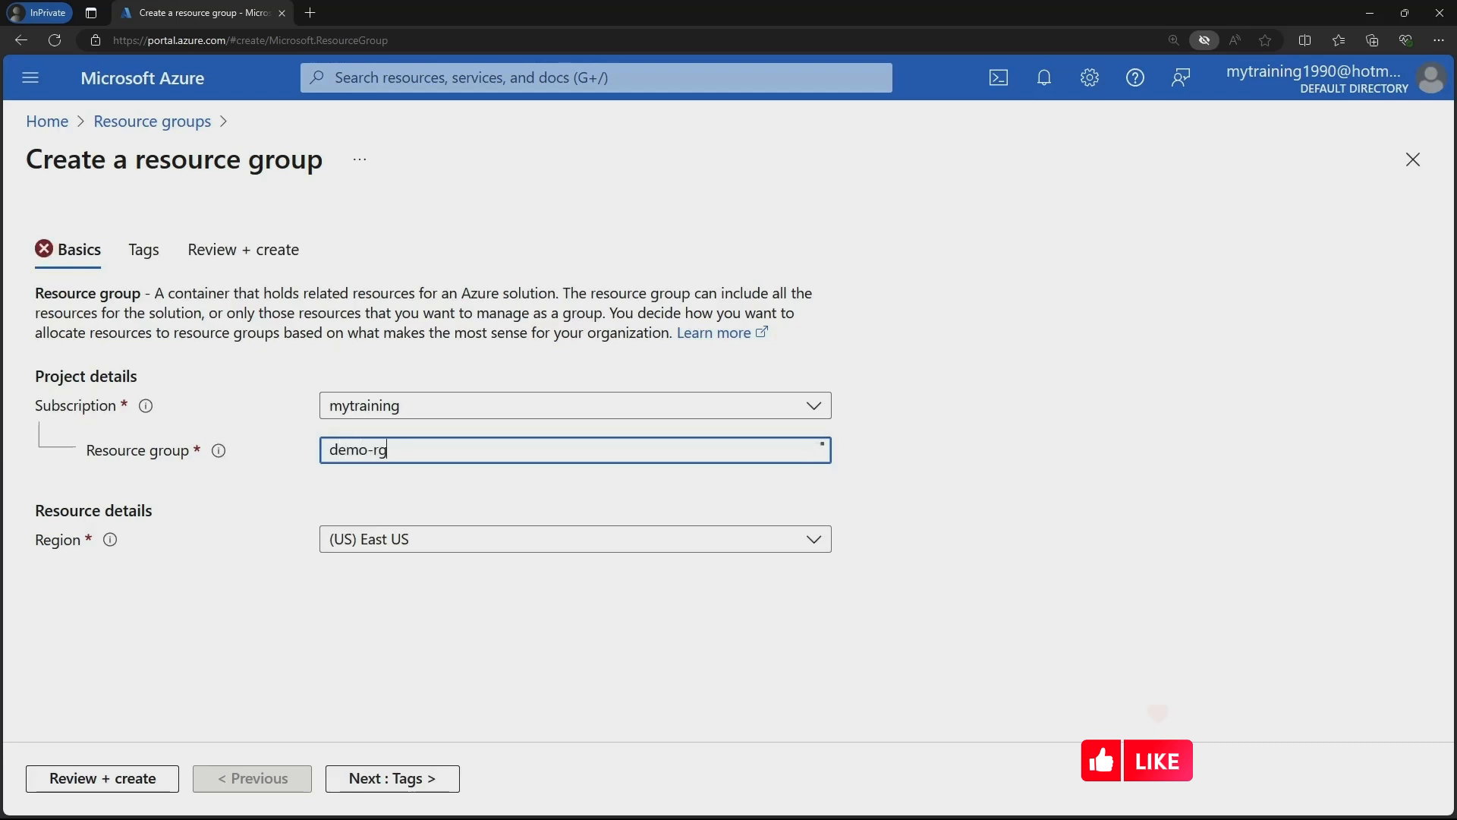
pyautogui.write('001')
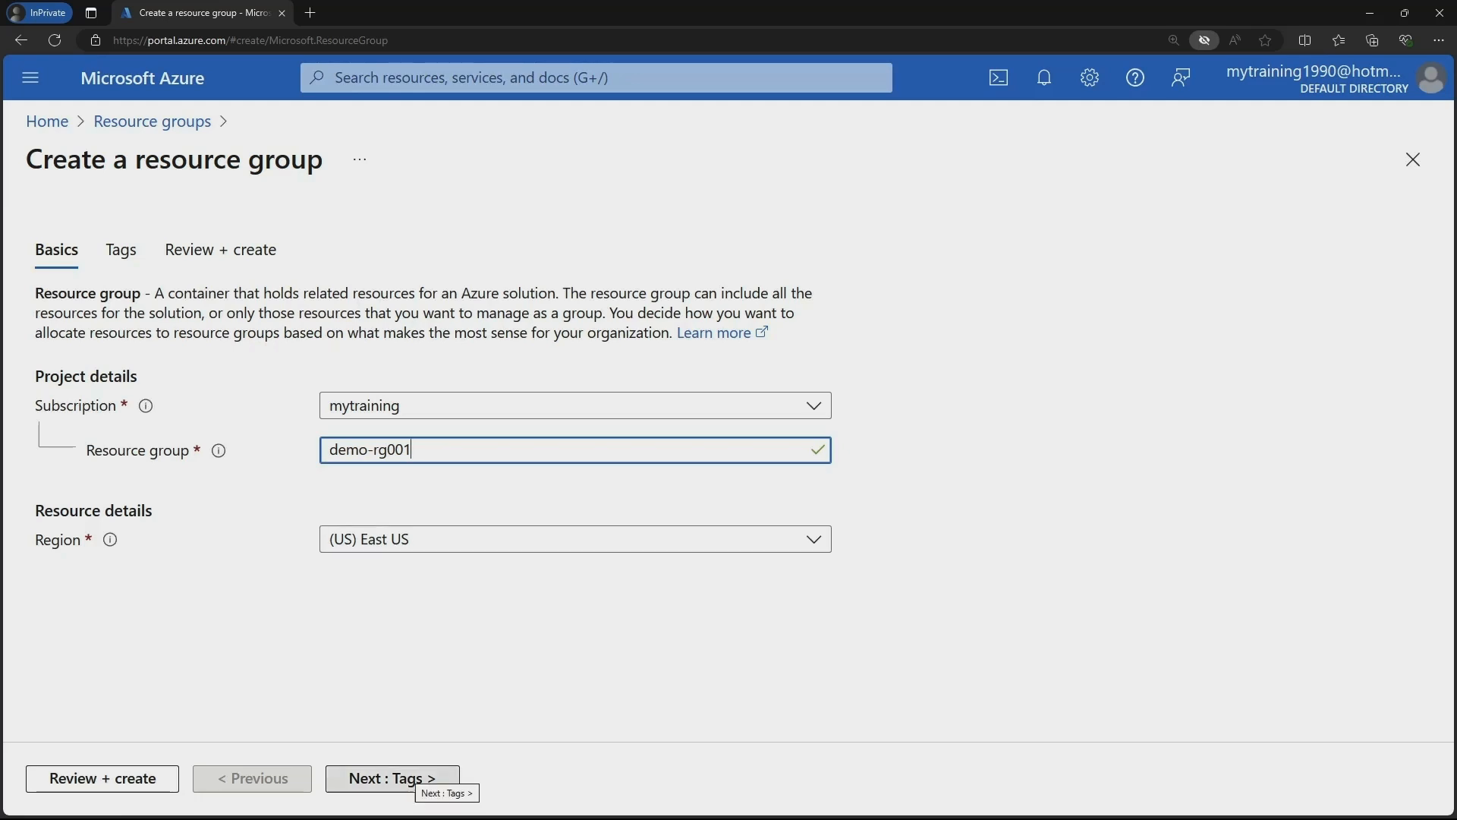
# Go to the Tags step and add the tag Environment: Production.
pyautogui.click(416, 777)
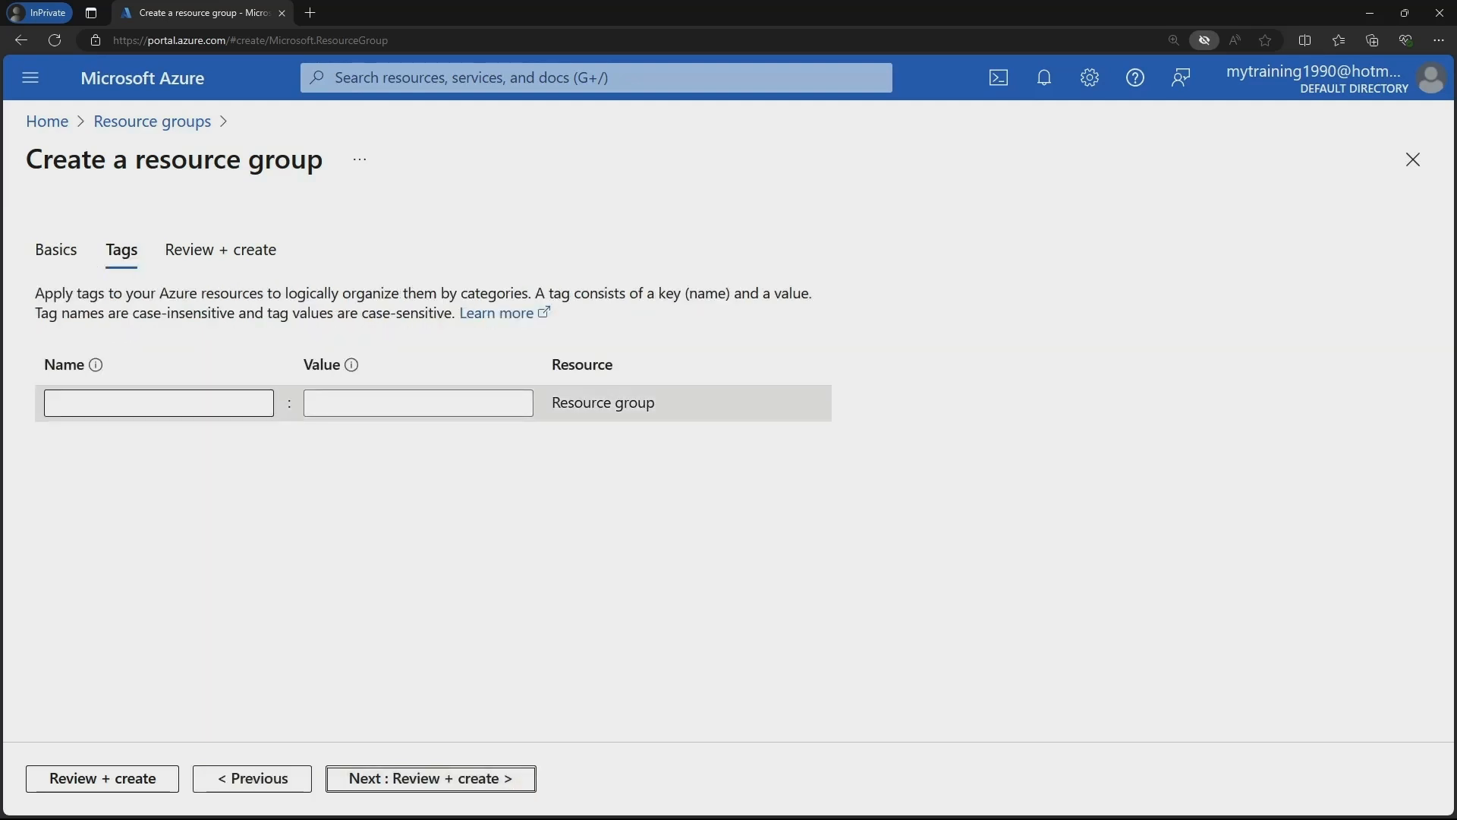
pyautogui.click(159, 402)
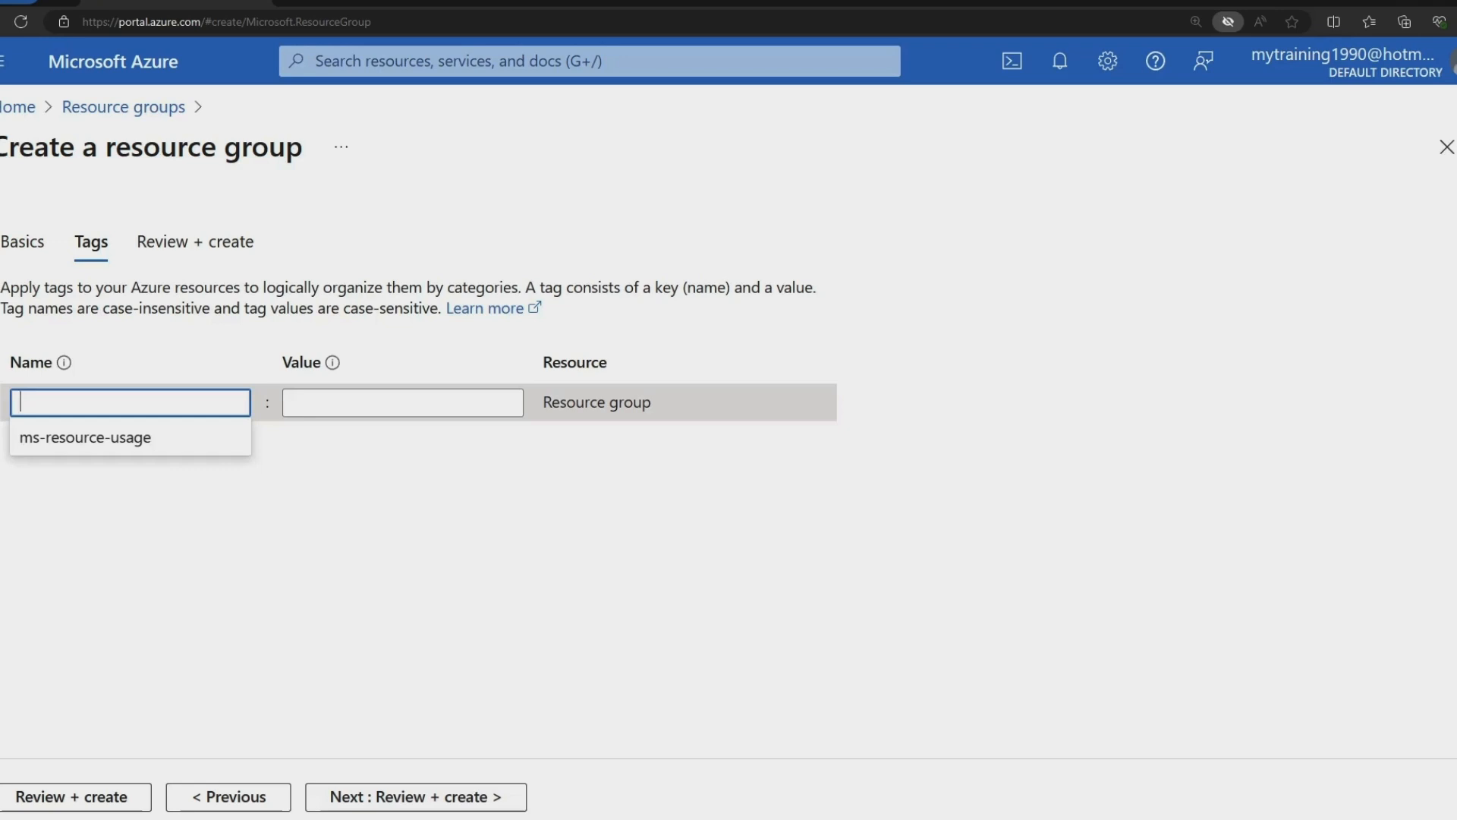
pyautogui.write('En')
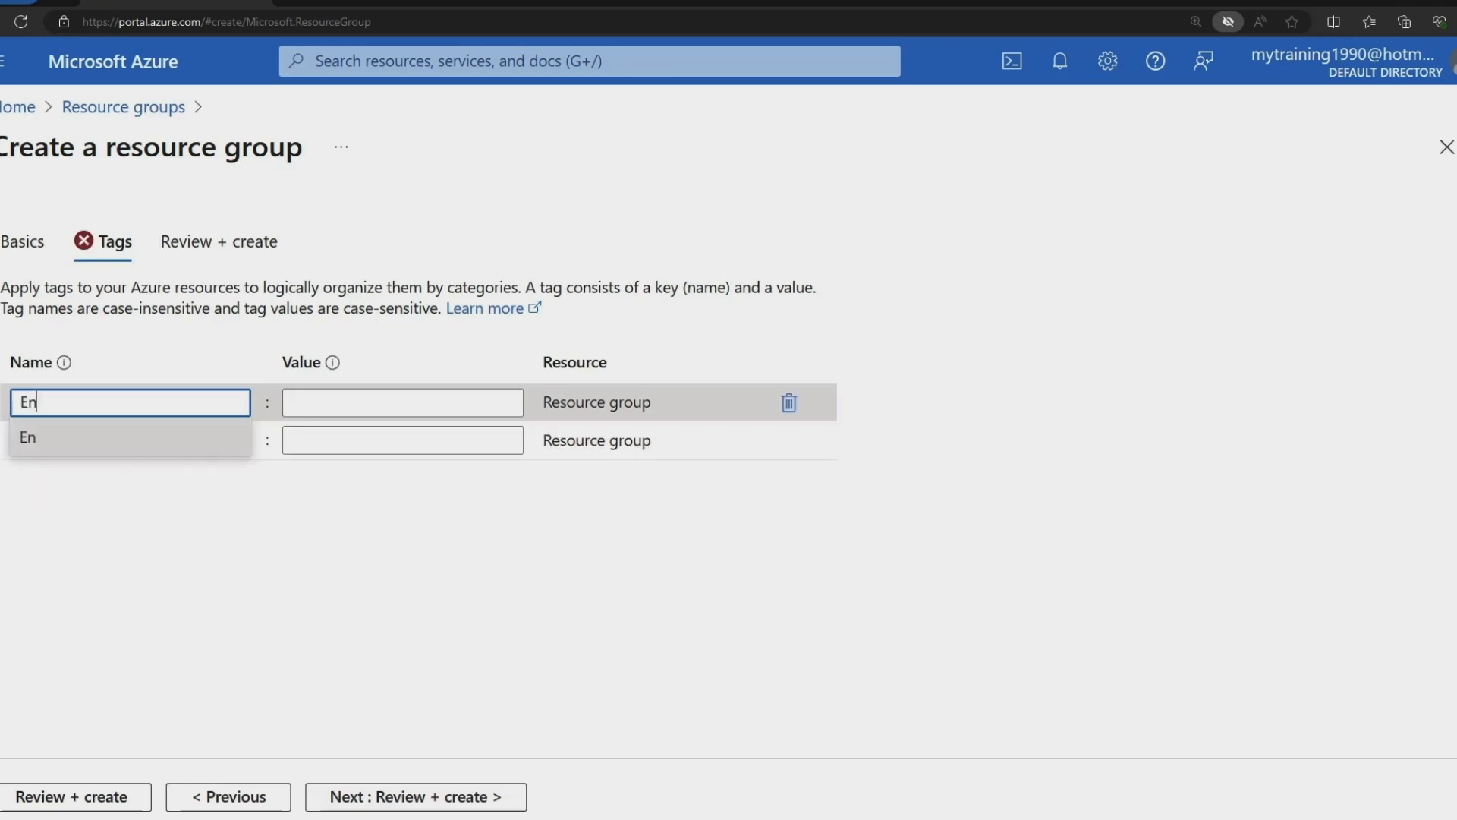
pyautogui.write('vironmemt')
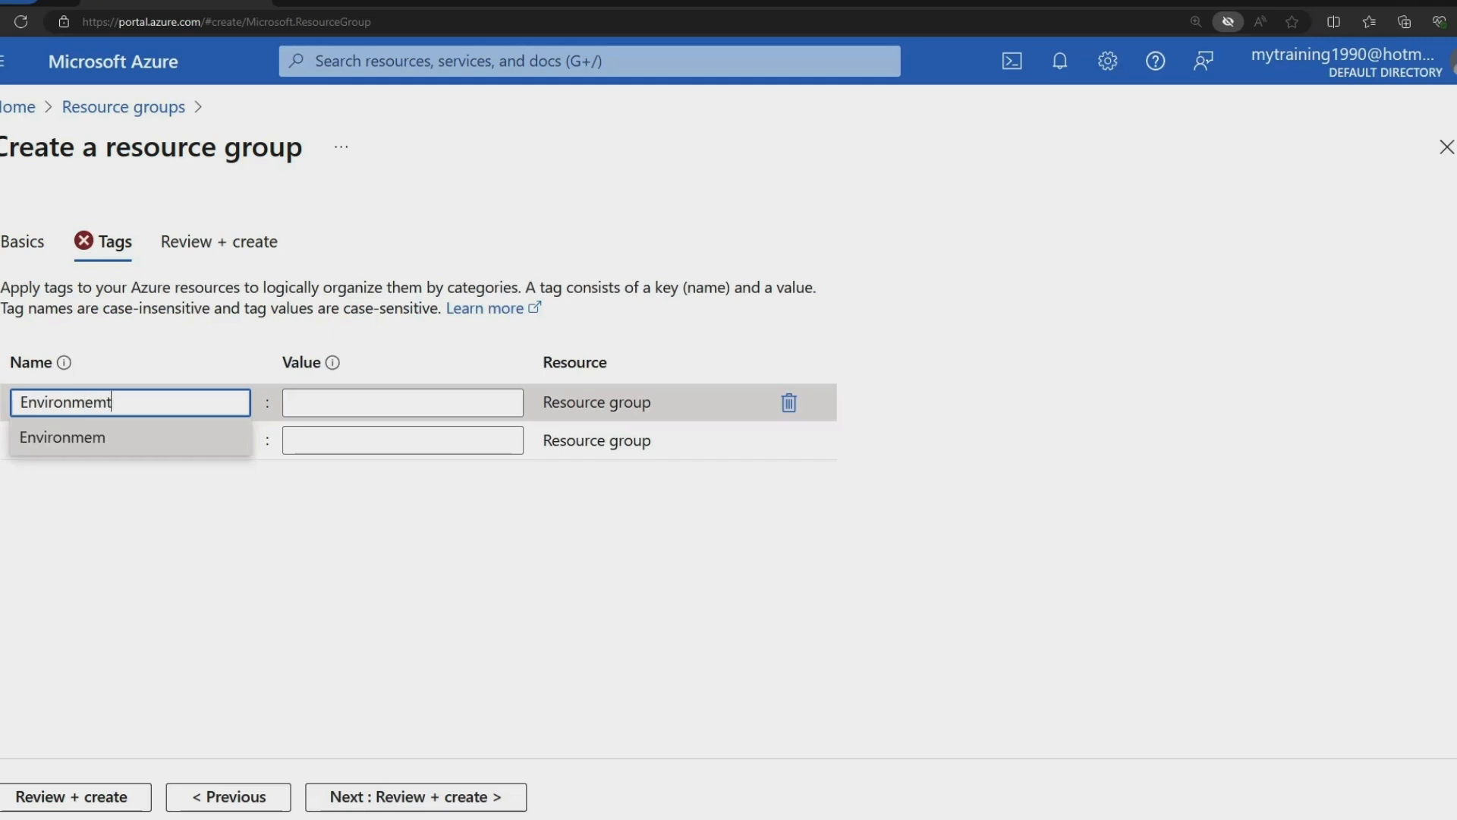
pyautogui.press('BackSpace')
pyautogui.press('BackSpace')
pyautogui.write('nt')
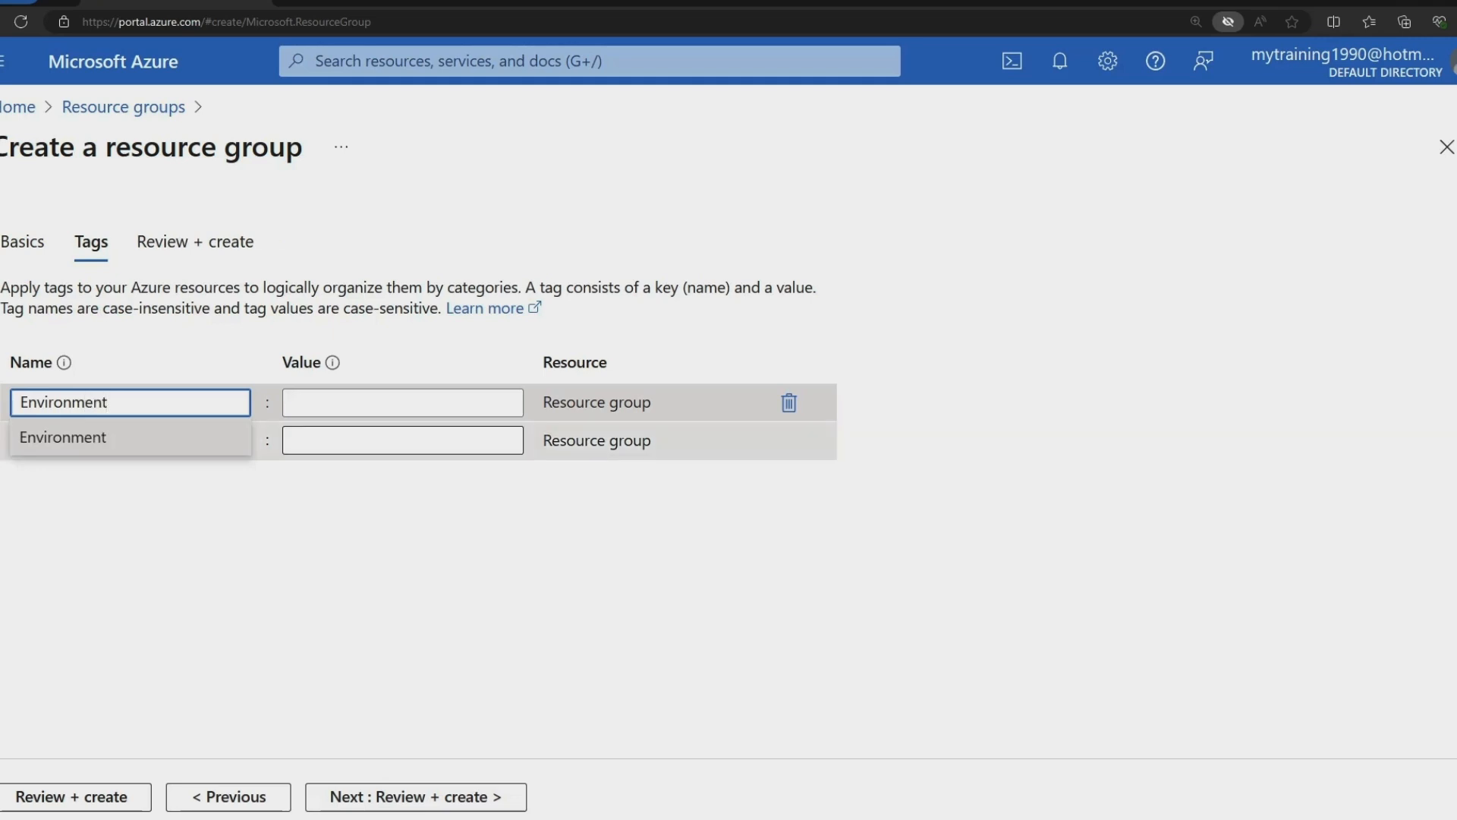
pyautogui.click(403, 402)
pyautogui.write('Prod')
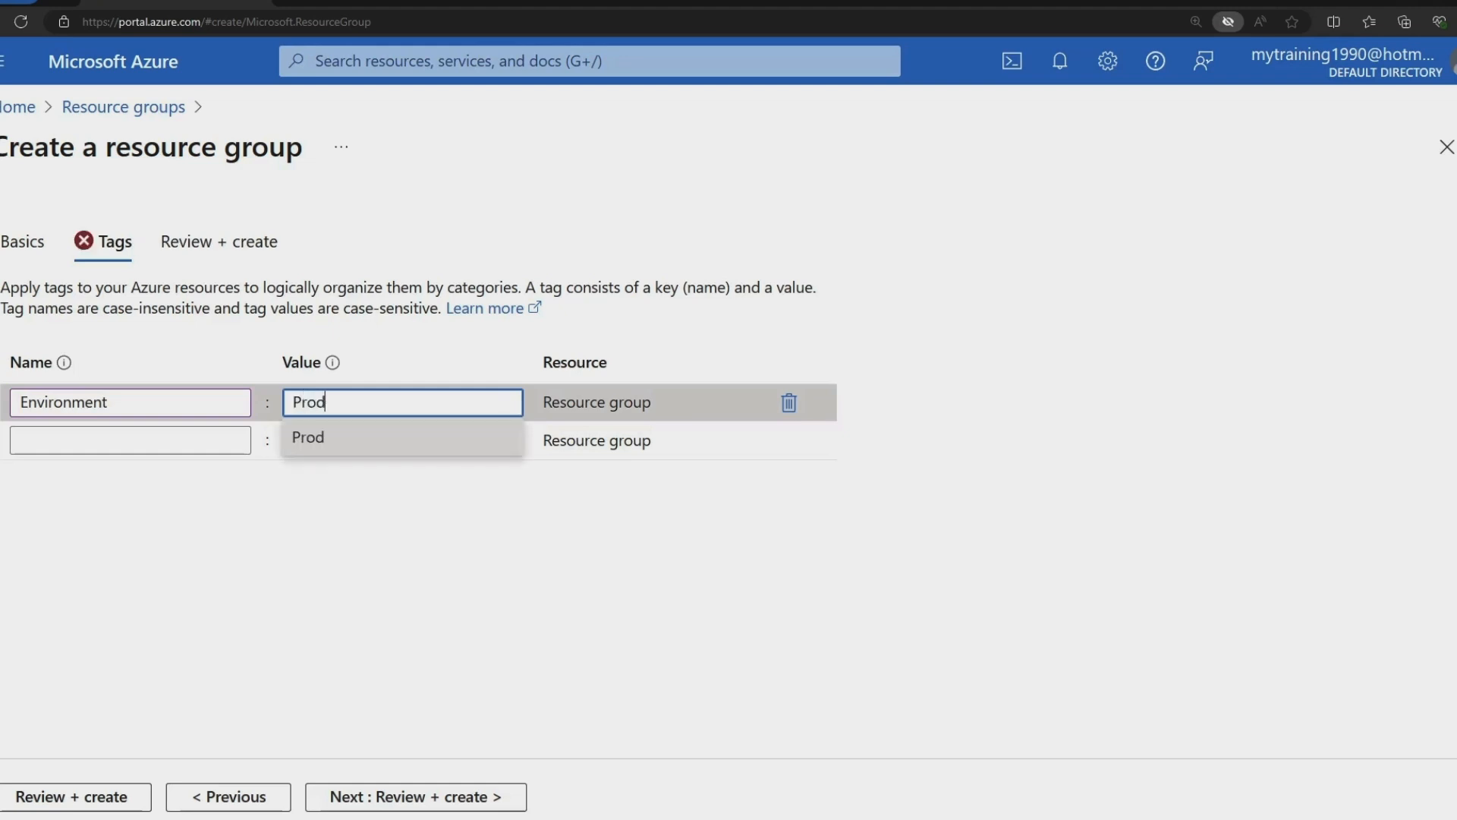
pyautogui.write('uction')
# Add a second tag, Status: Active.
pyautogui.click(129, 440)
pyautogui.write('Sta')
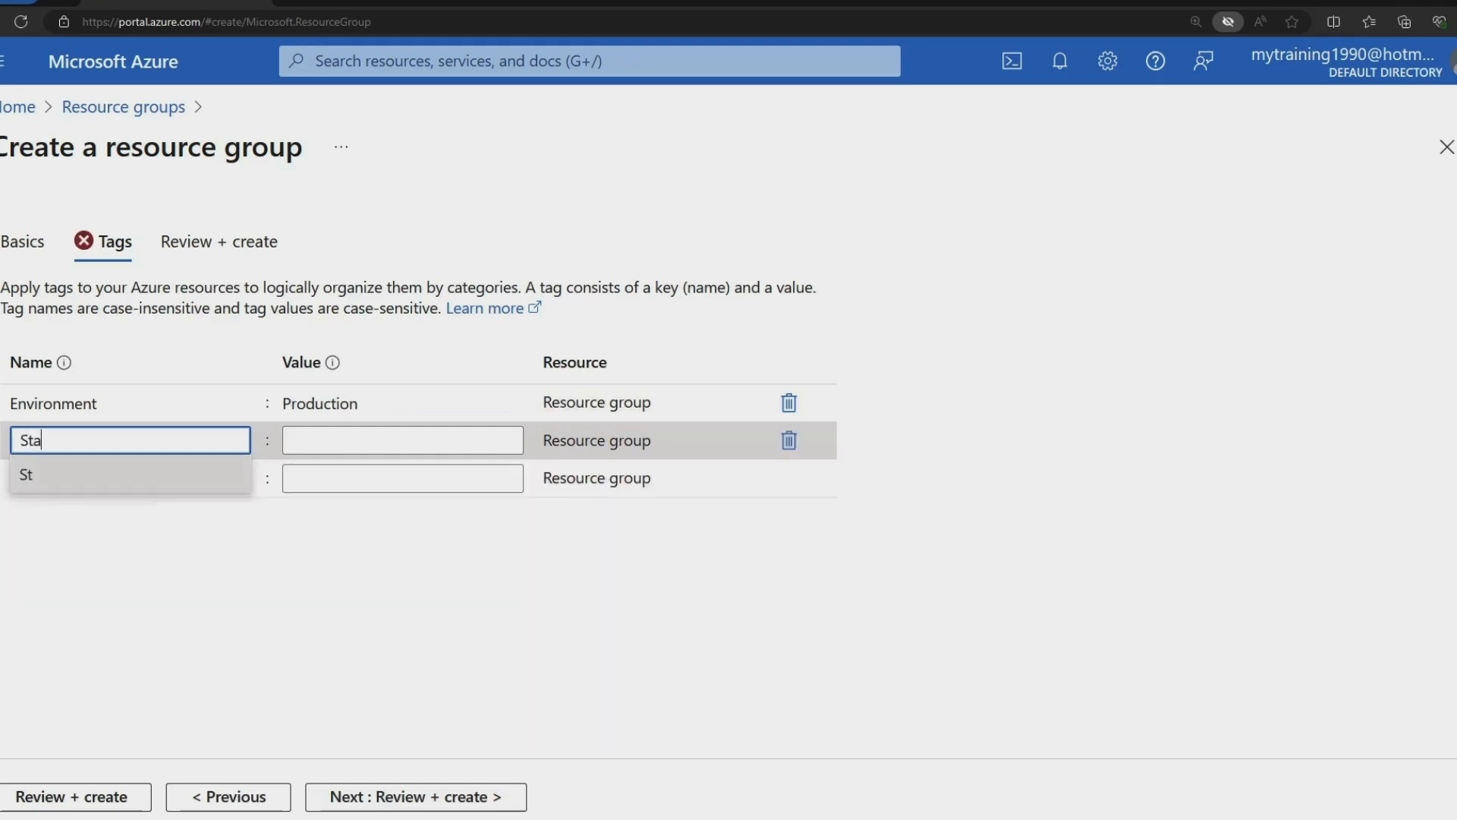
pyautogui.write('tus')
pyautogui.press('BackSpace')
pyautogui.press('BackSpace')
pyautogui.press('BackSpace')
pyautogui.write('tu')
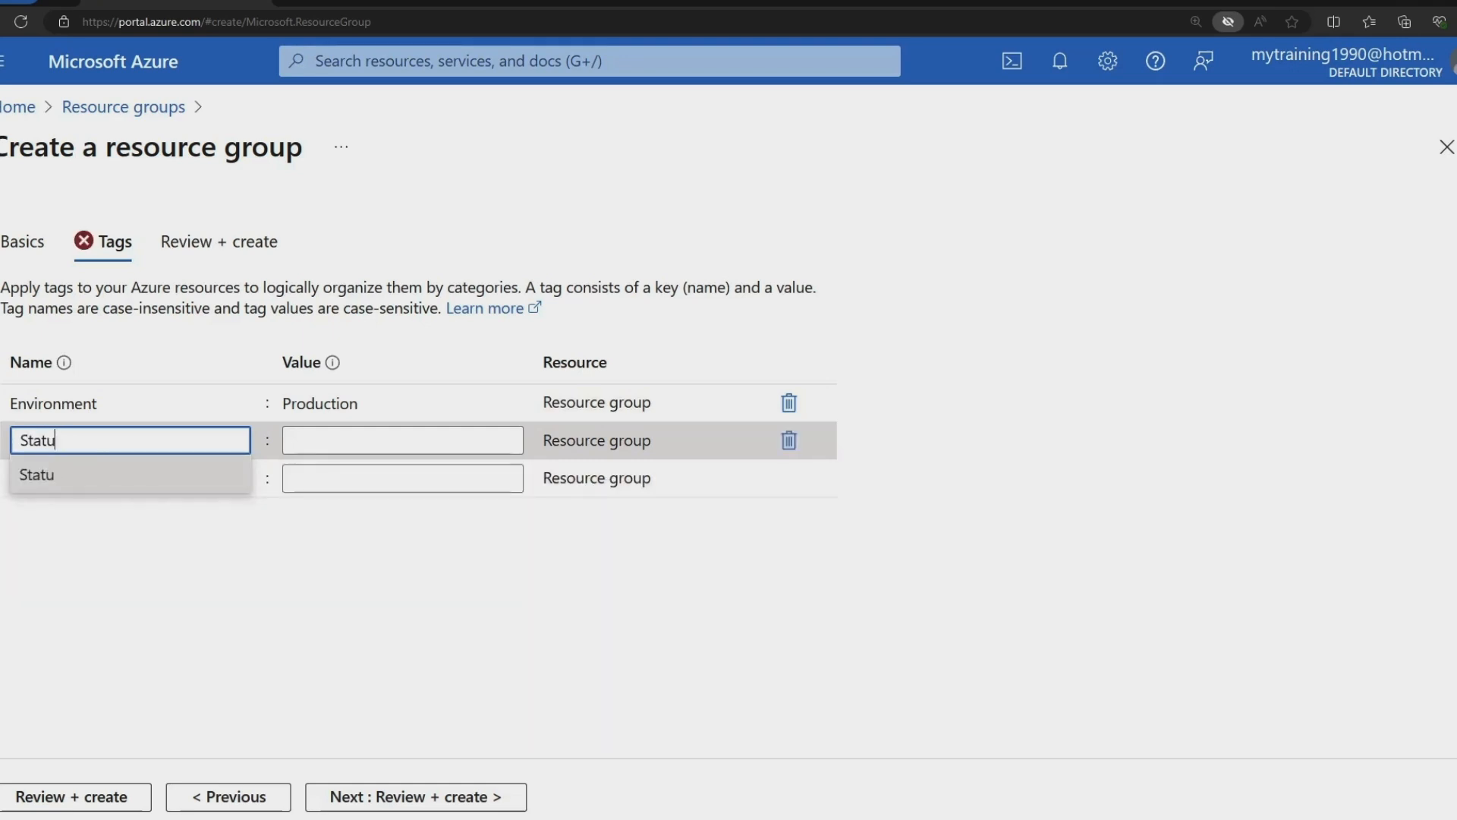
pyautogui.write('s')
pyautogui.click(403, 440)
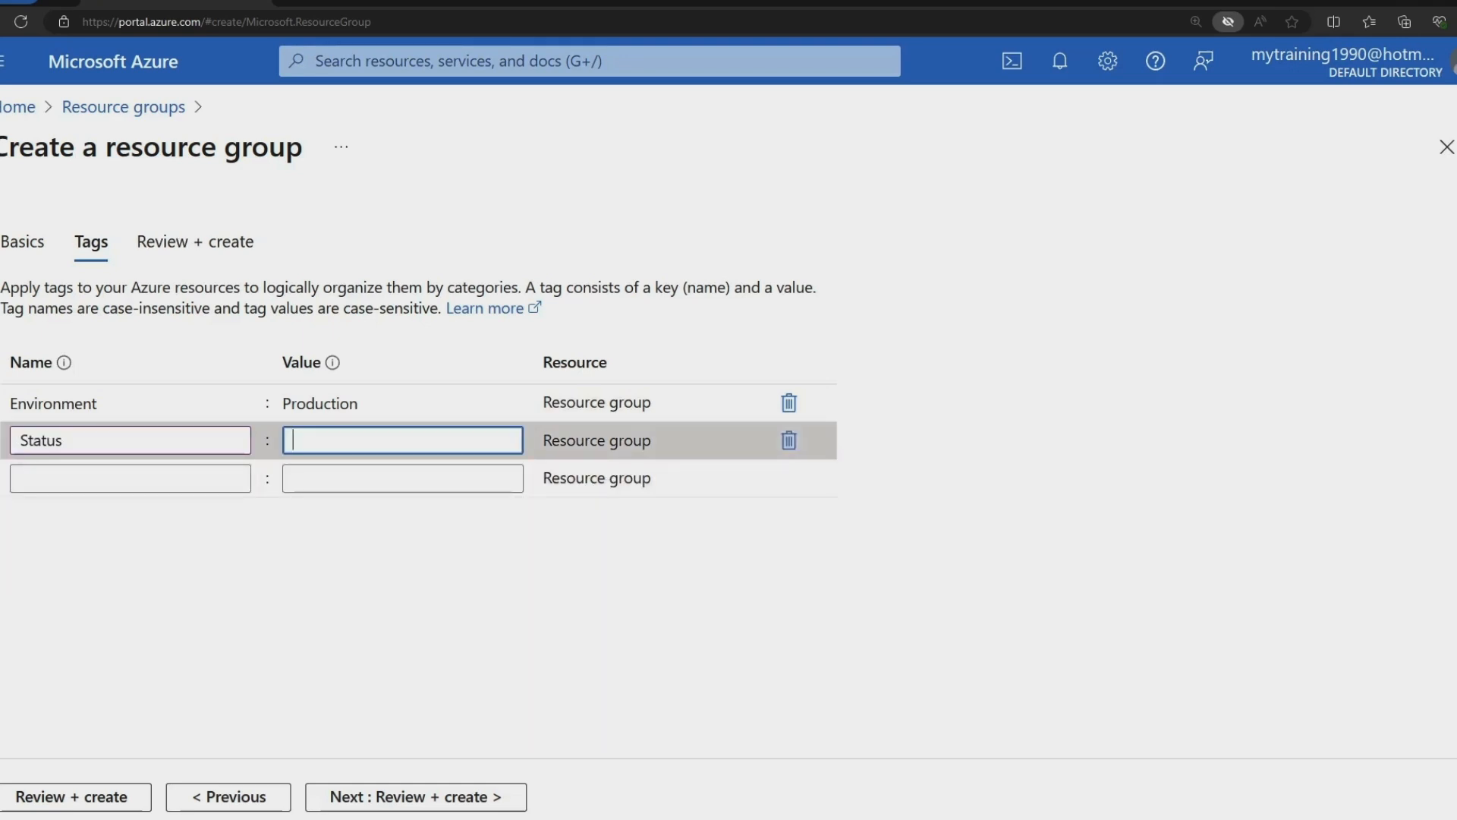
pyautogui.write('Al')
pyautogui.press('BackSpace')
pyautogui.write('c')
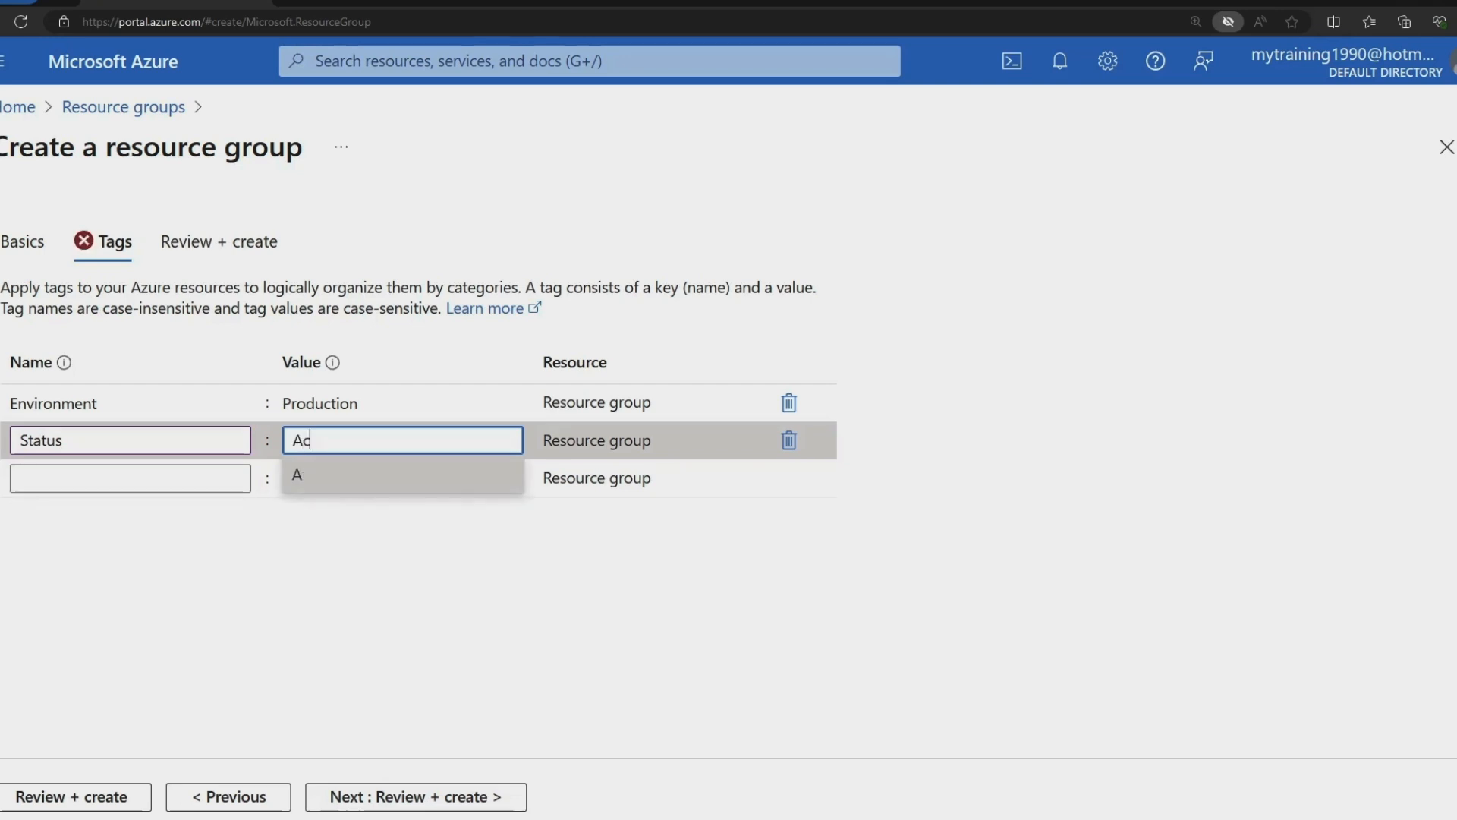
pyautogui.write('tive')
pyautogui.click(130, 479)
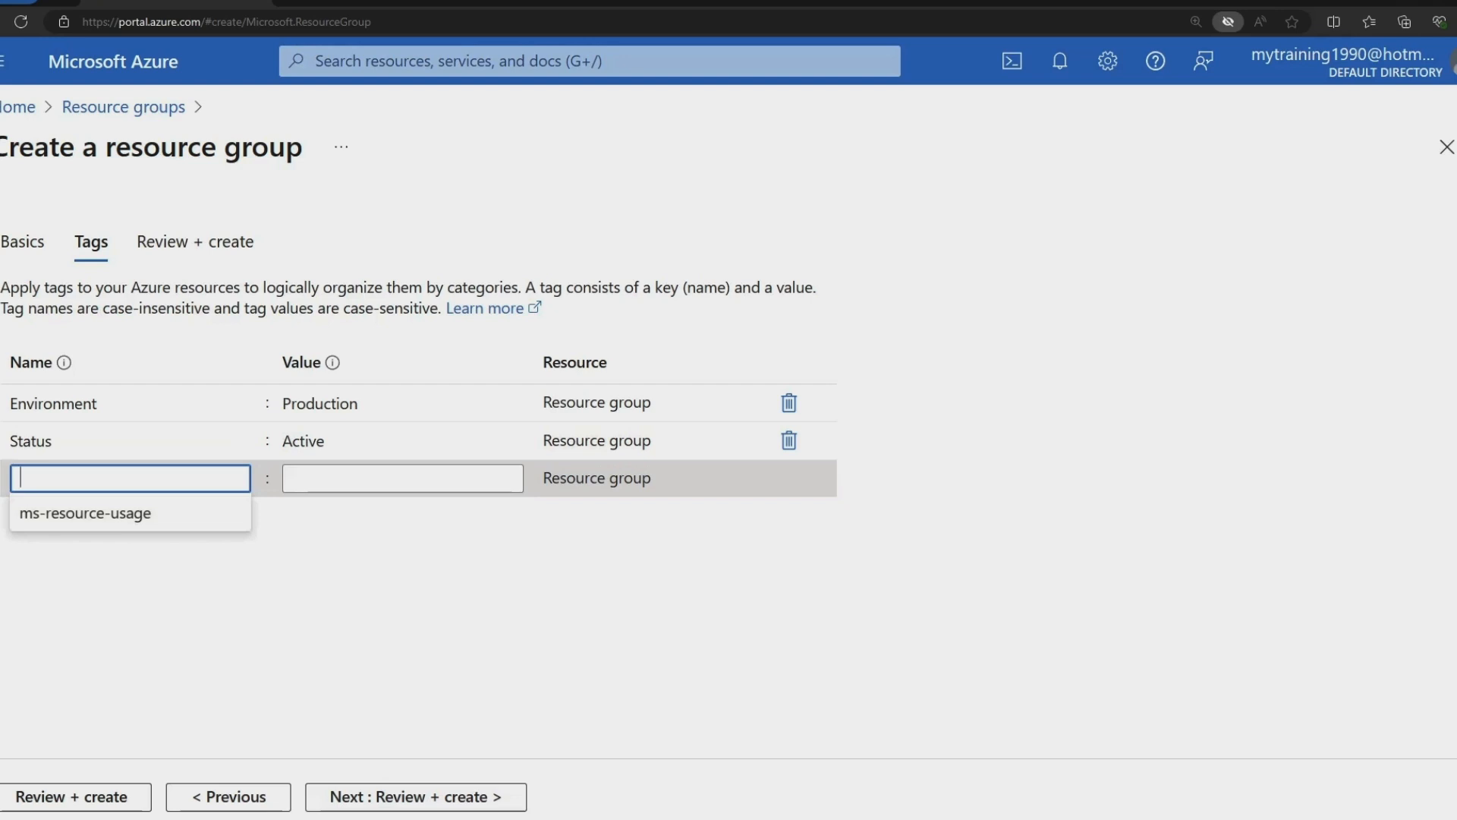
# Add the tag Location: East-US.
pyautogui.write('Location')
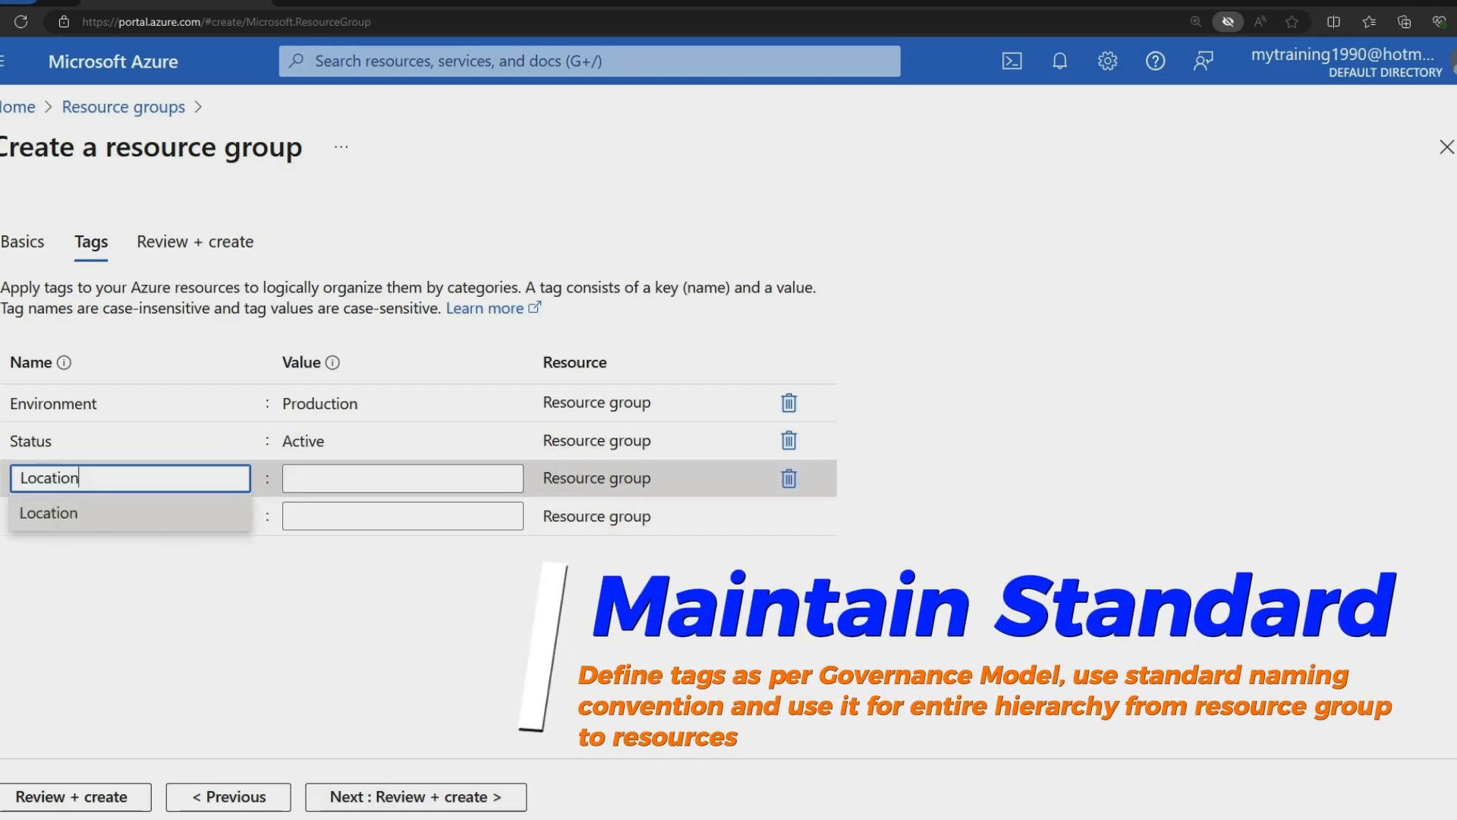
pyautogui.click(402, 478)
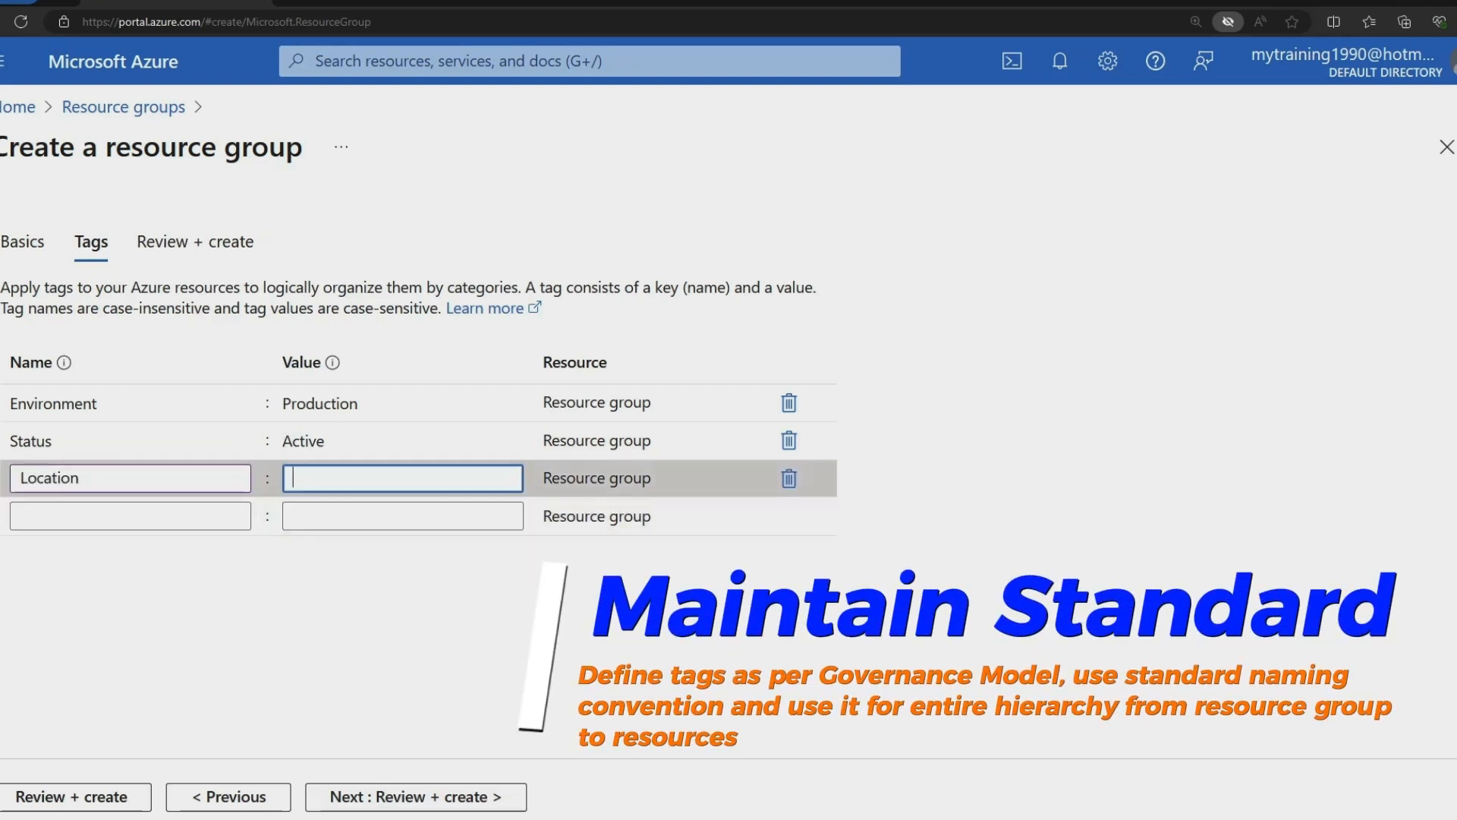
pyautogui.write('East')
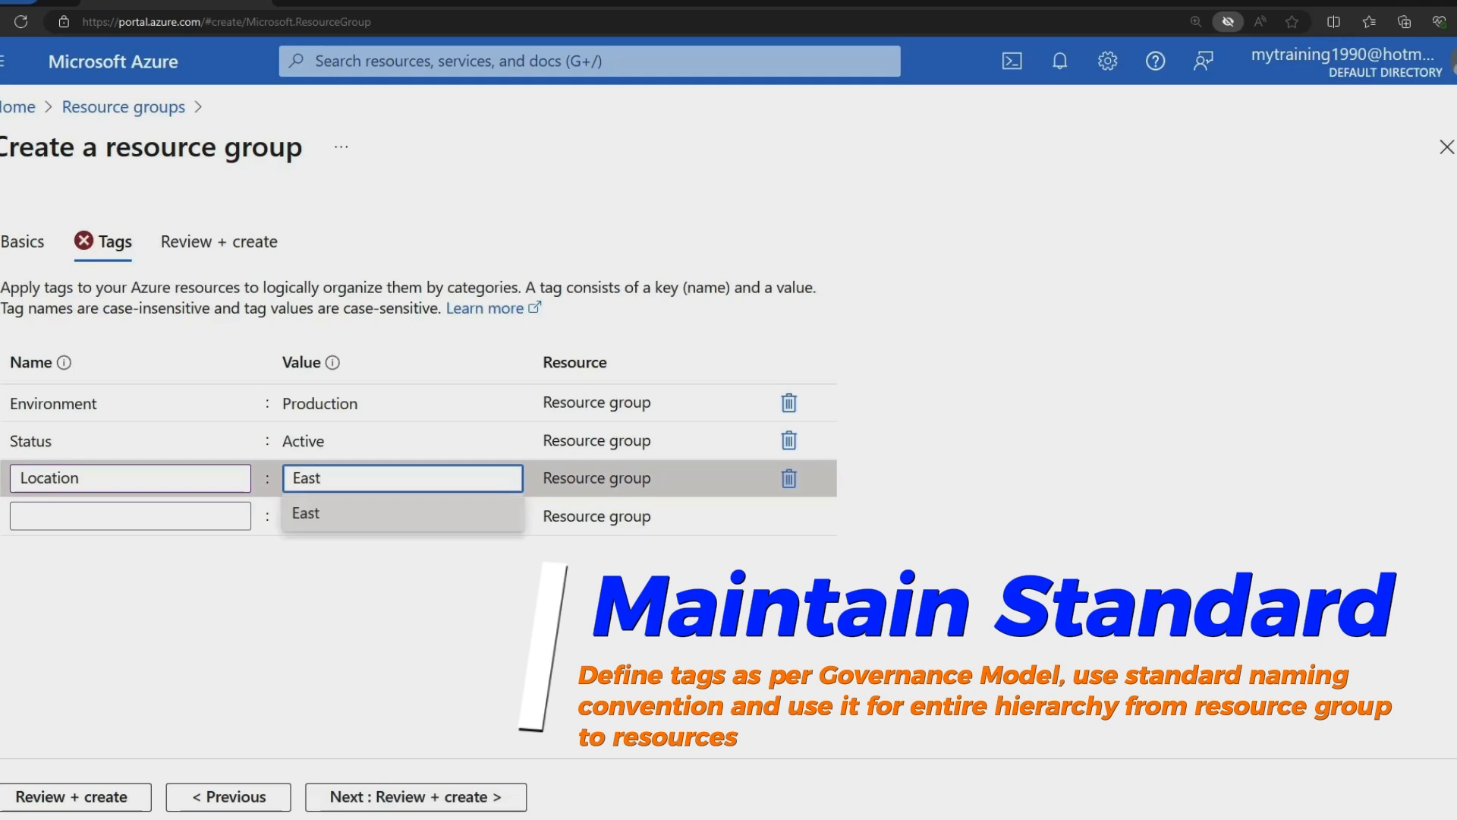
pyautogui.write('-Us')
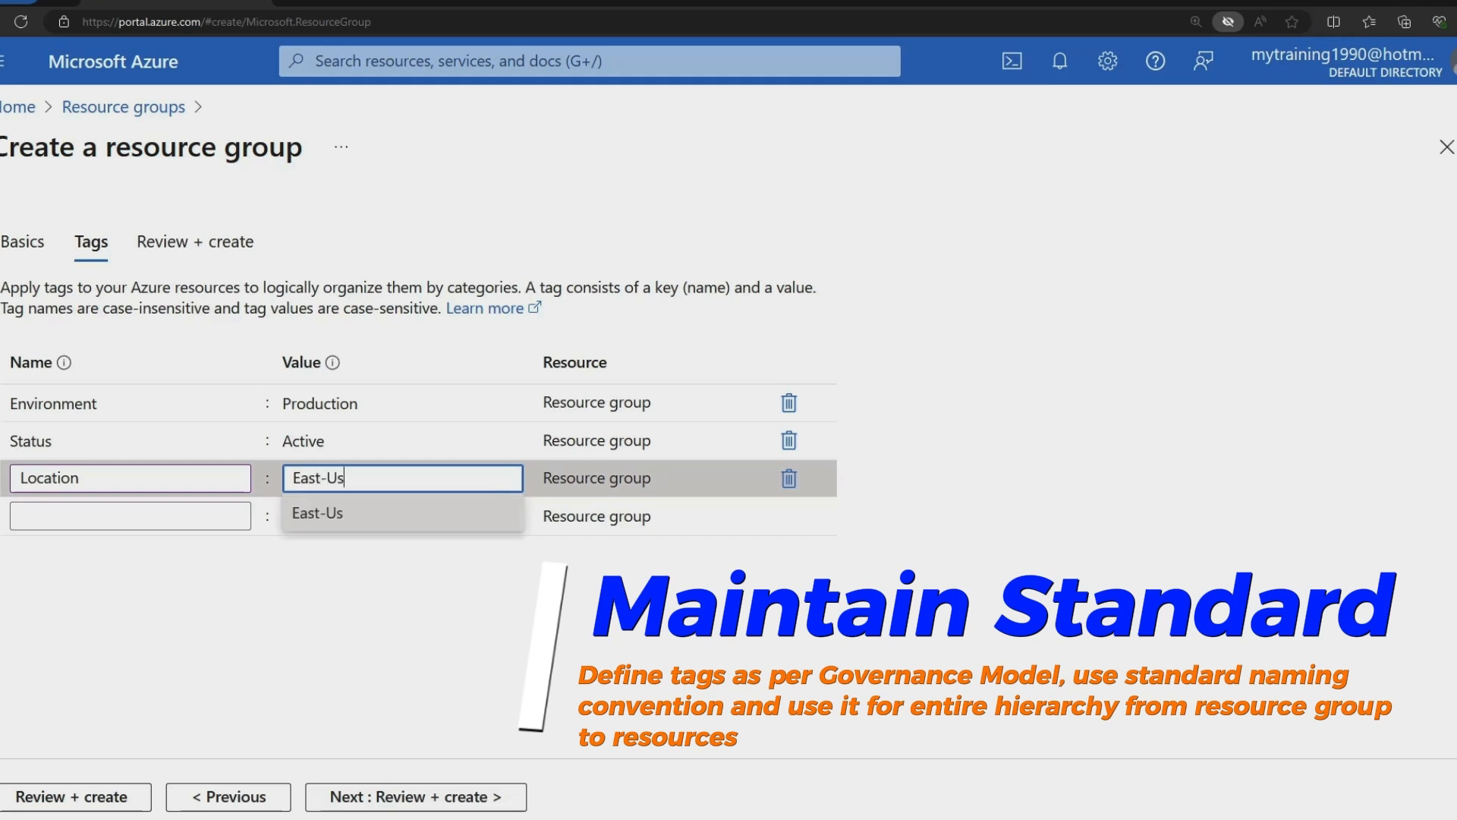
pyautogui.press('BackSpace')
pyautogui.write('S')
# Add the tag Used By: Manufacturing.
pyautogui.click(130, 516)
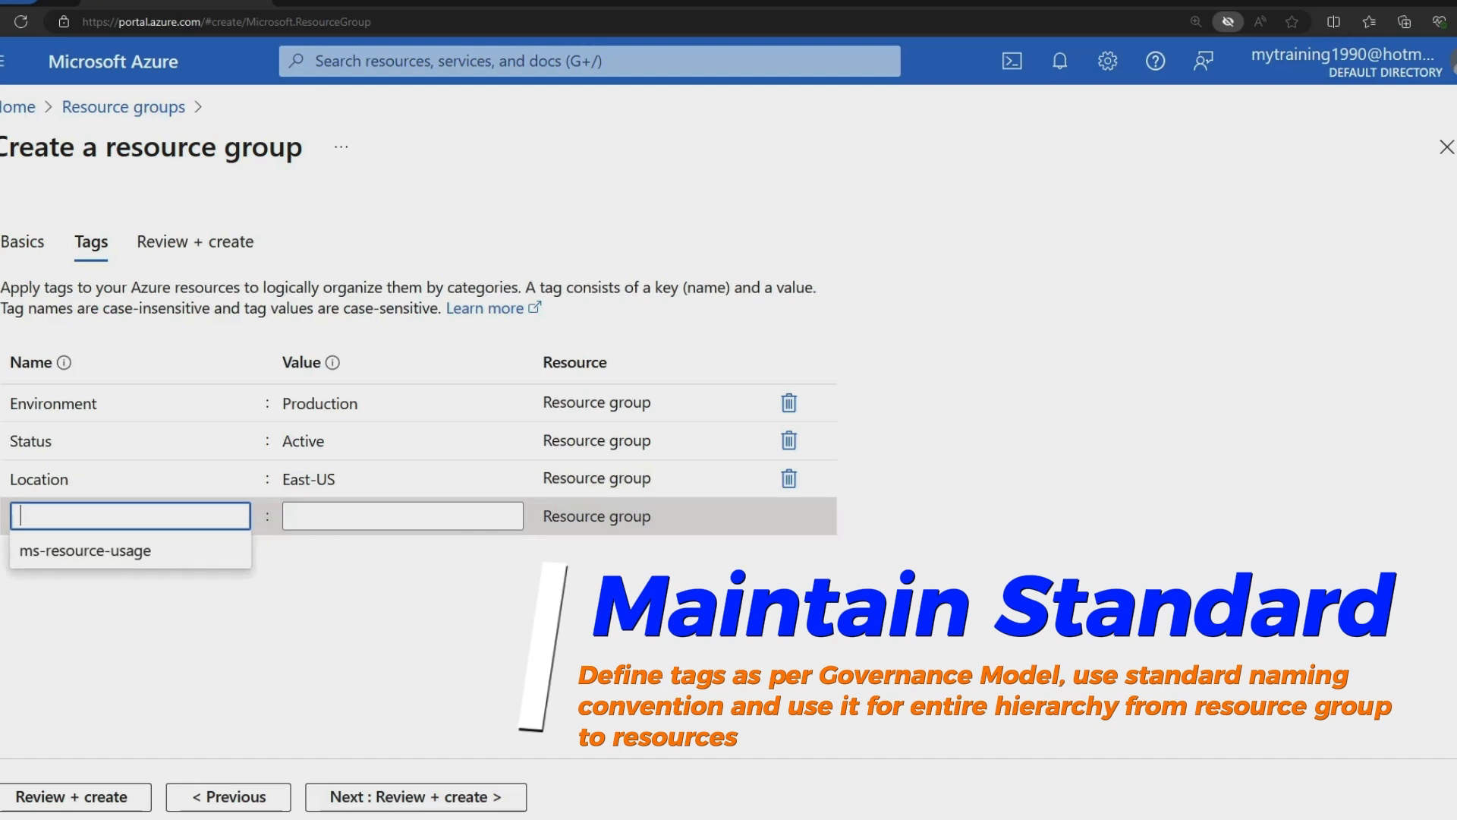
pyautogui.write('Used')
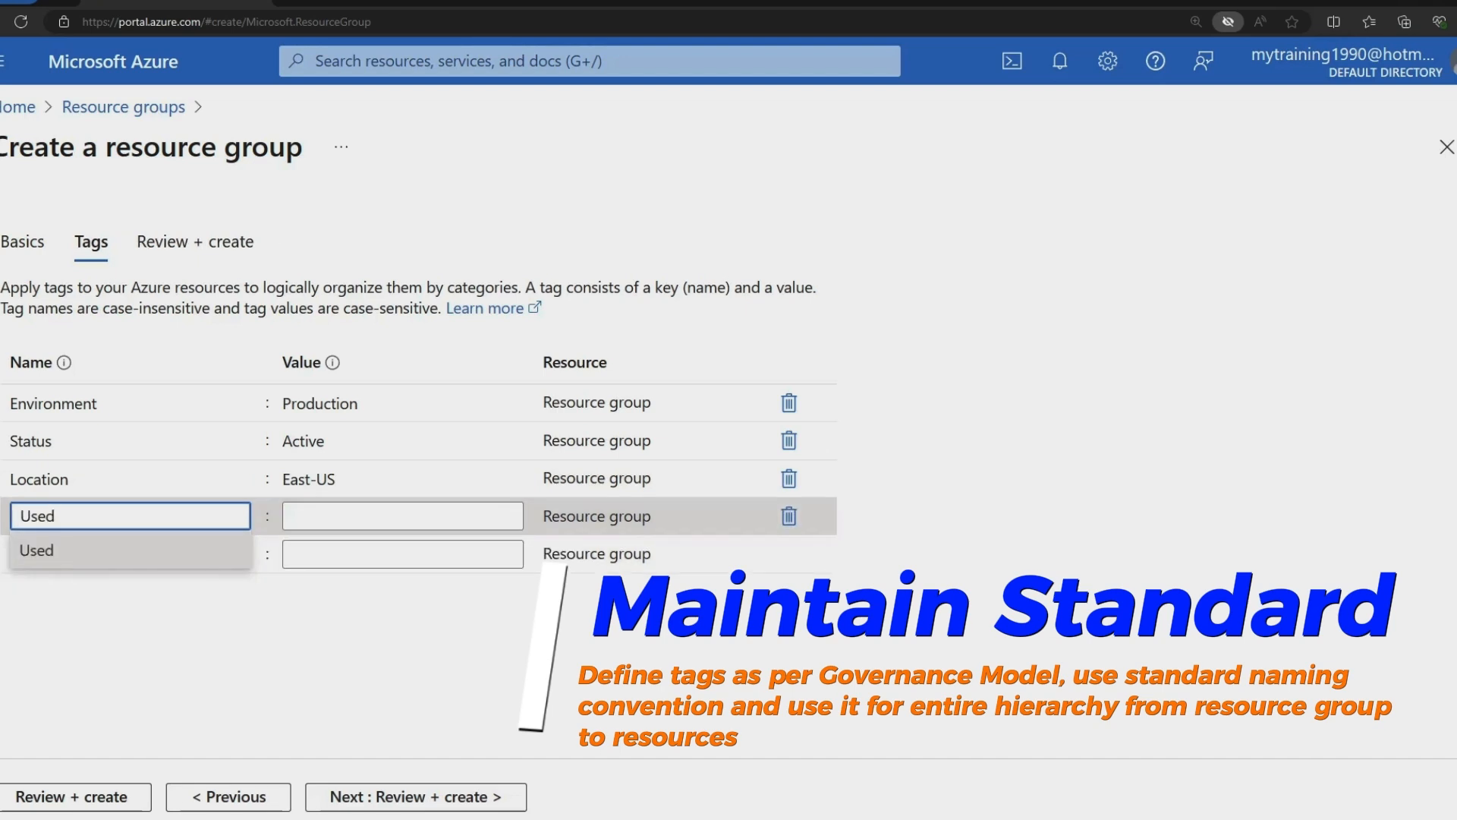
pyautogui.write(' By')
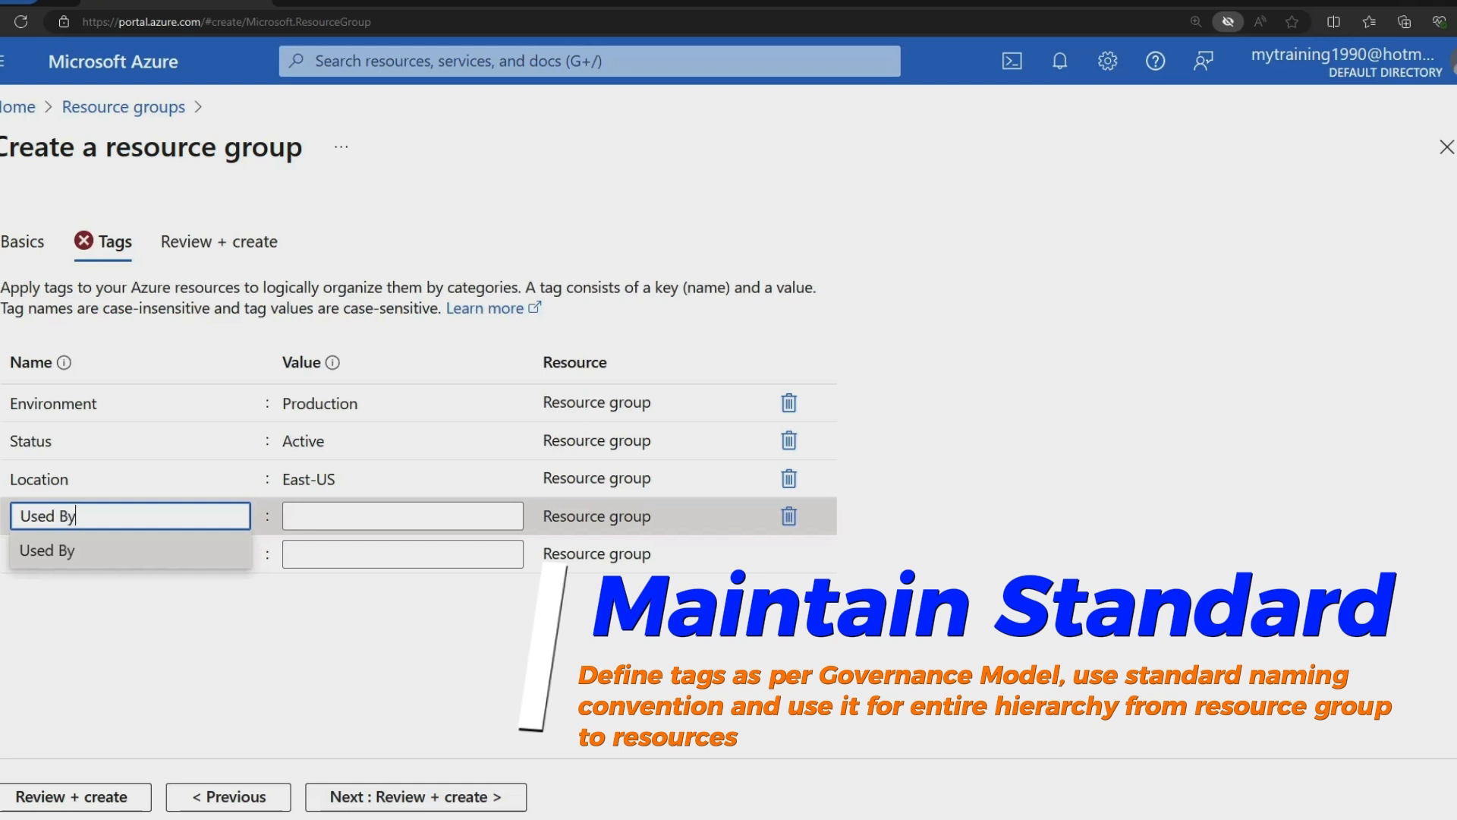
pyautogui.click(403, 515)
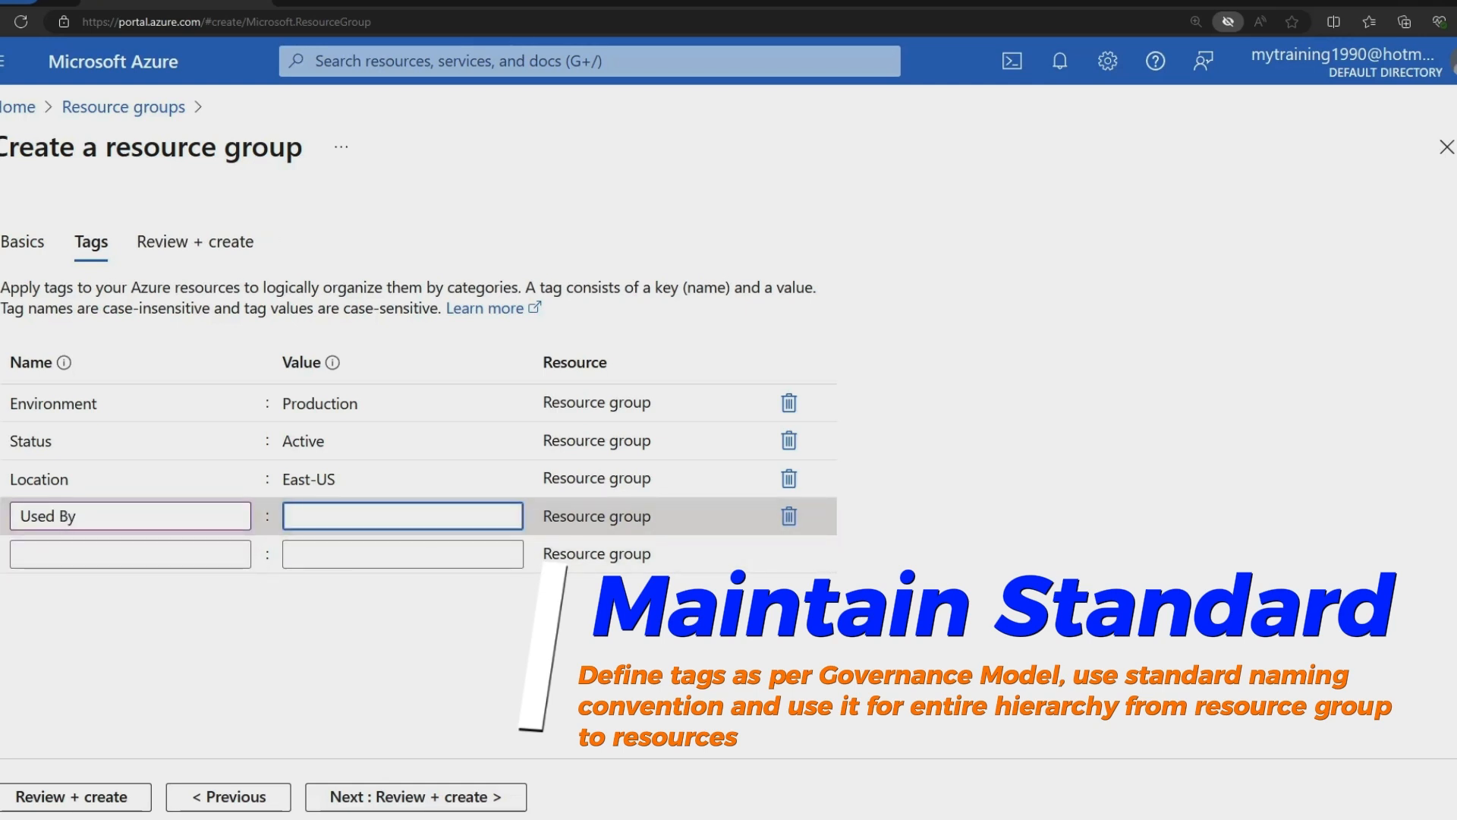
pyautogui.write('Manu')
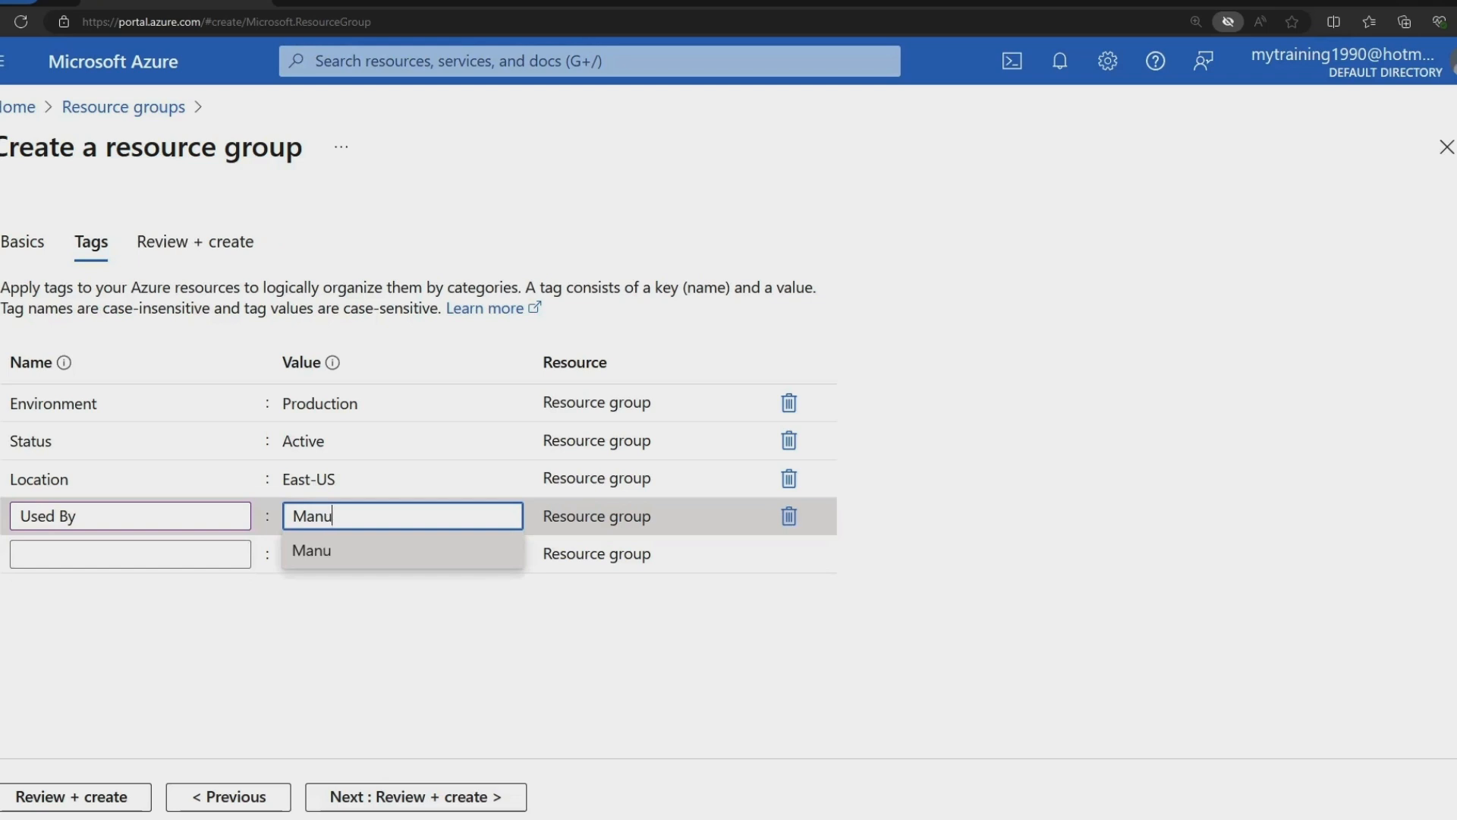
pyautogui.write('facturing')
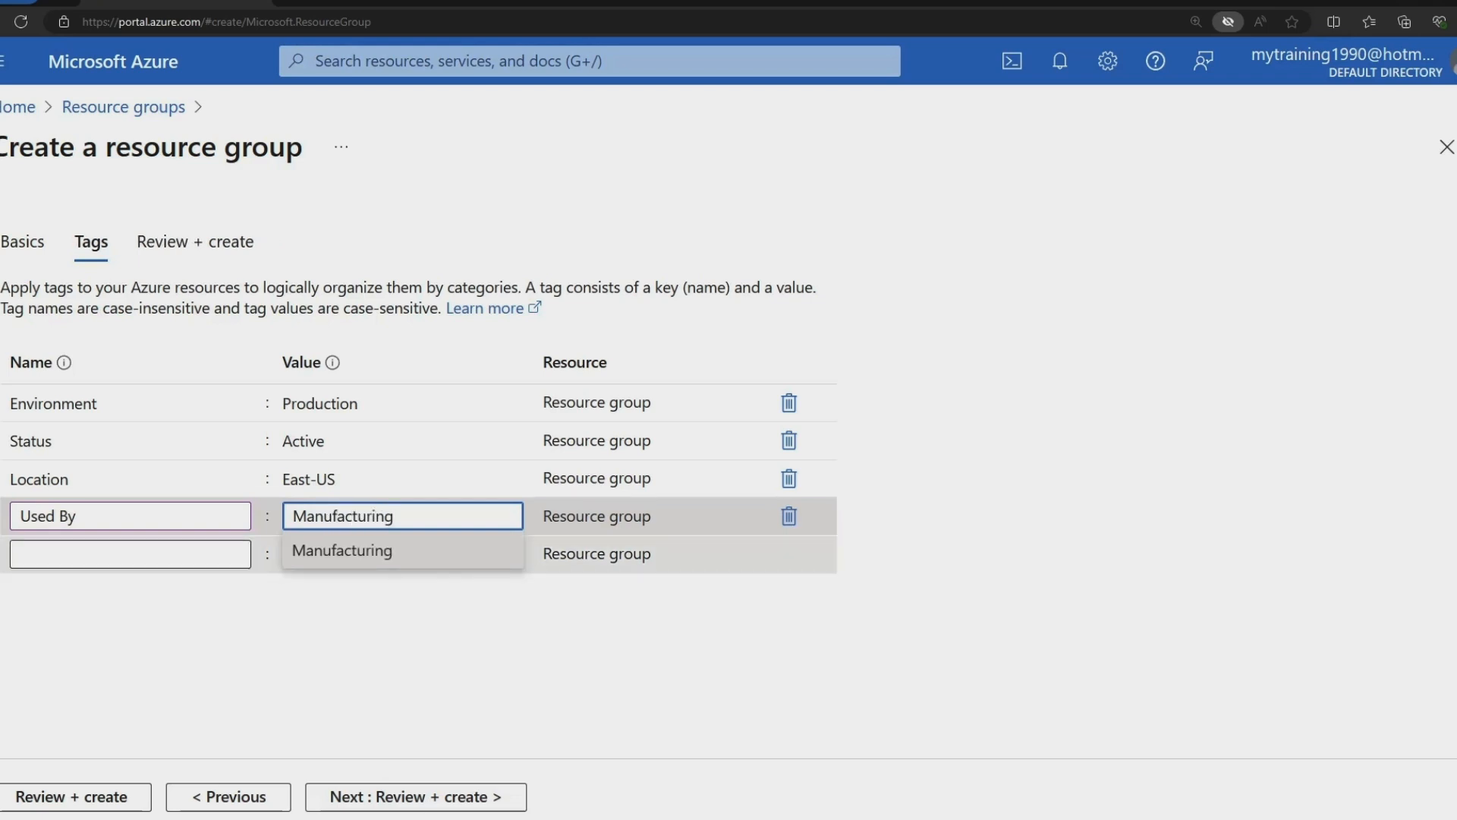
# Add a Contact tag with the contact's e-mail address as its value.
pyautogui.click(129, 553)
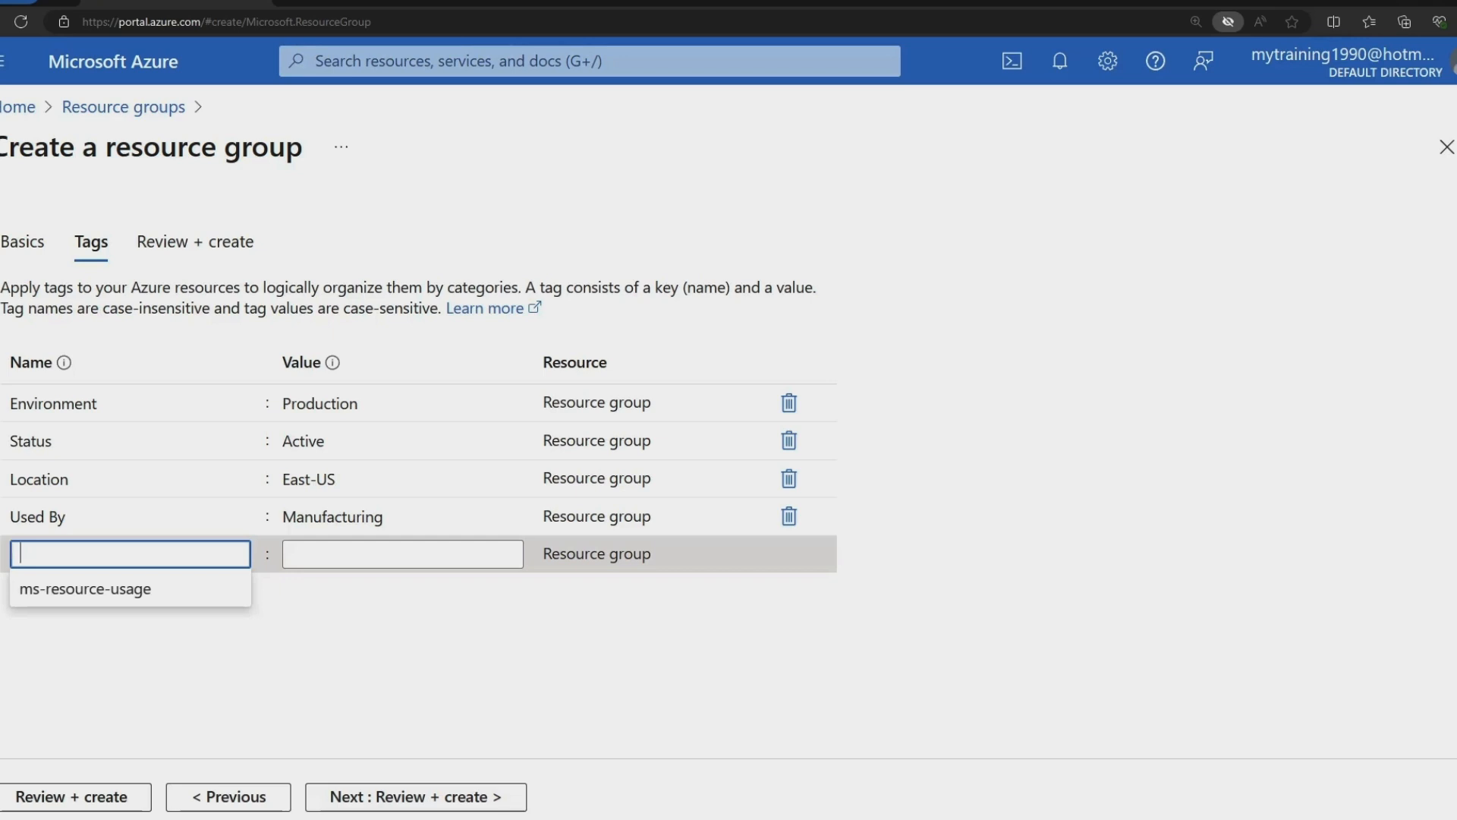
pyautogui.write('co')
pyautogui.press('BackSpace')
pyautogui.press('BackSpace')
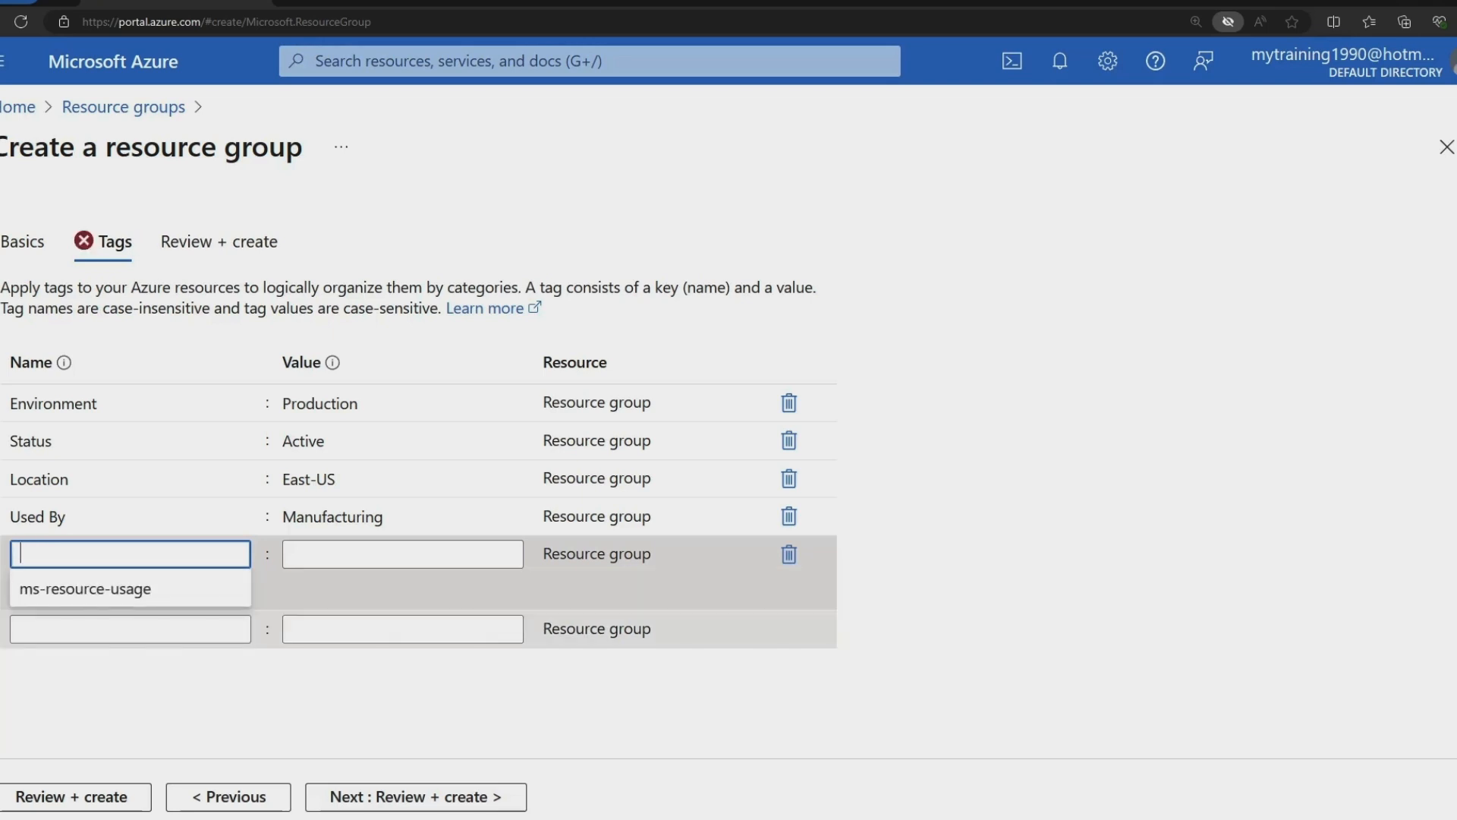
pyautogui.write('Contact')
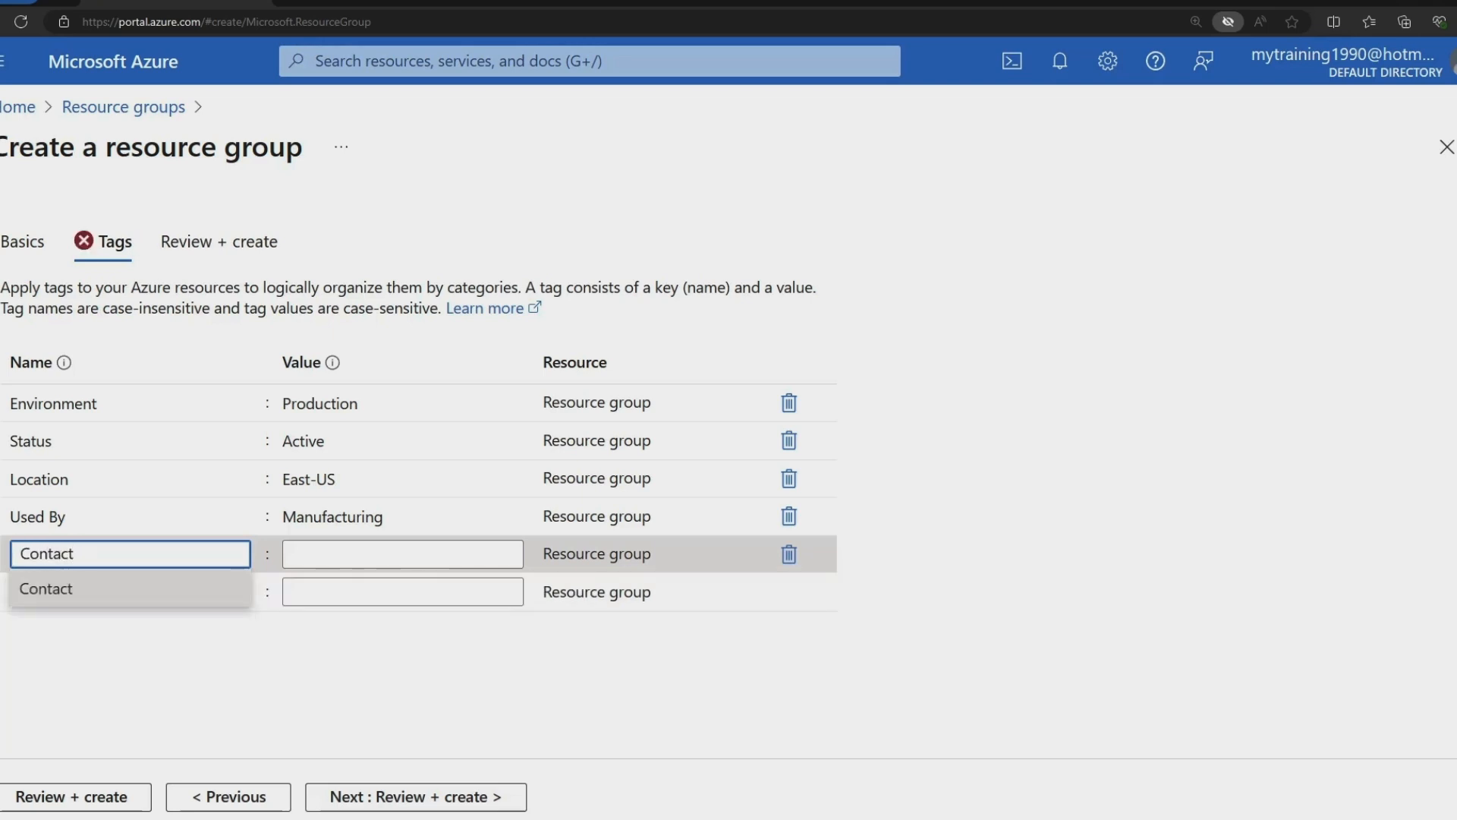
pyautogui.click(402, 553)
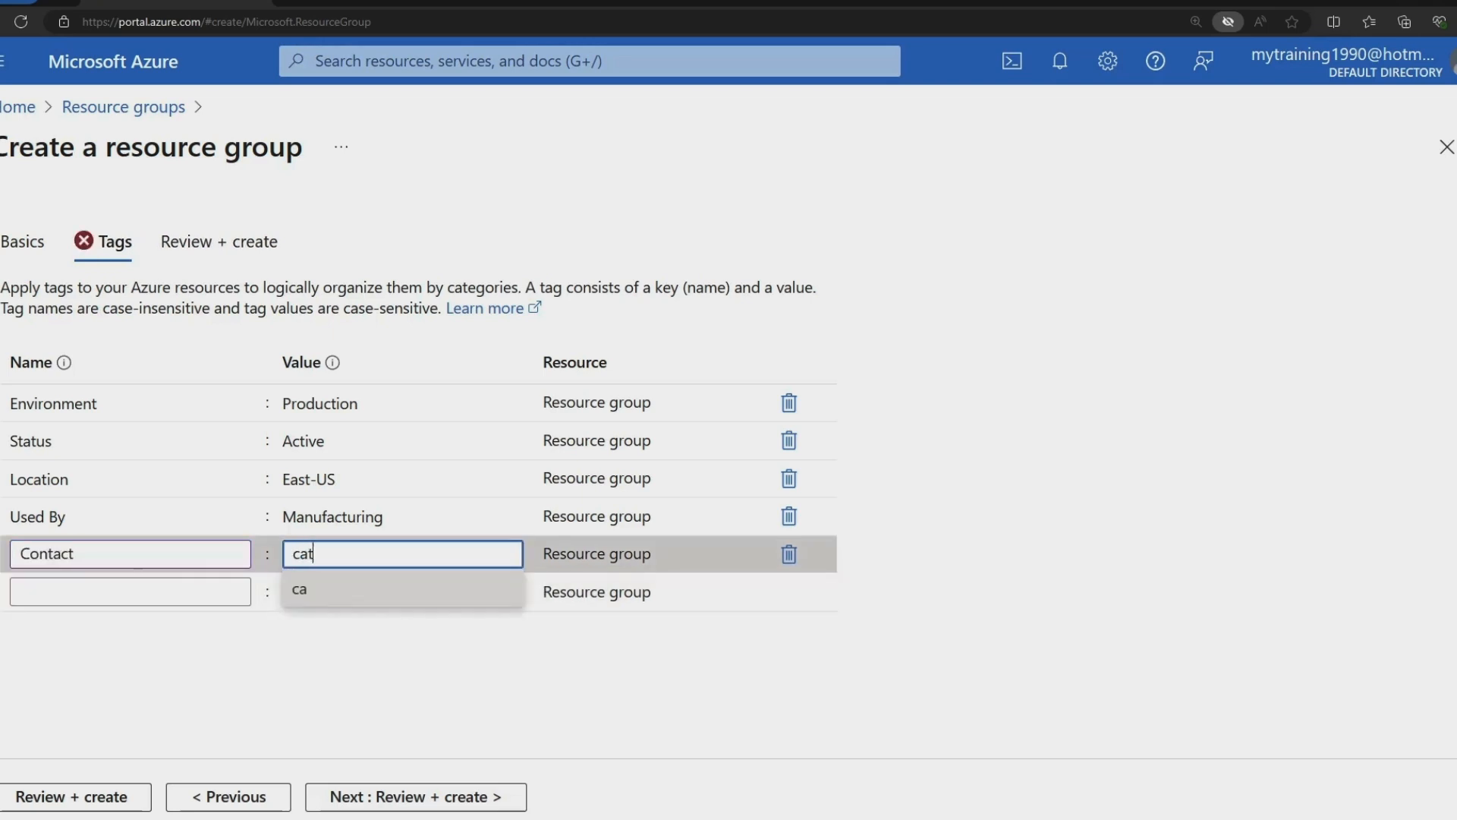
pyautogui.press('BackSpace')
pyautogui.press('BackSpace')
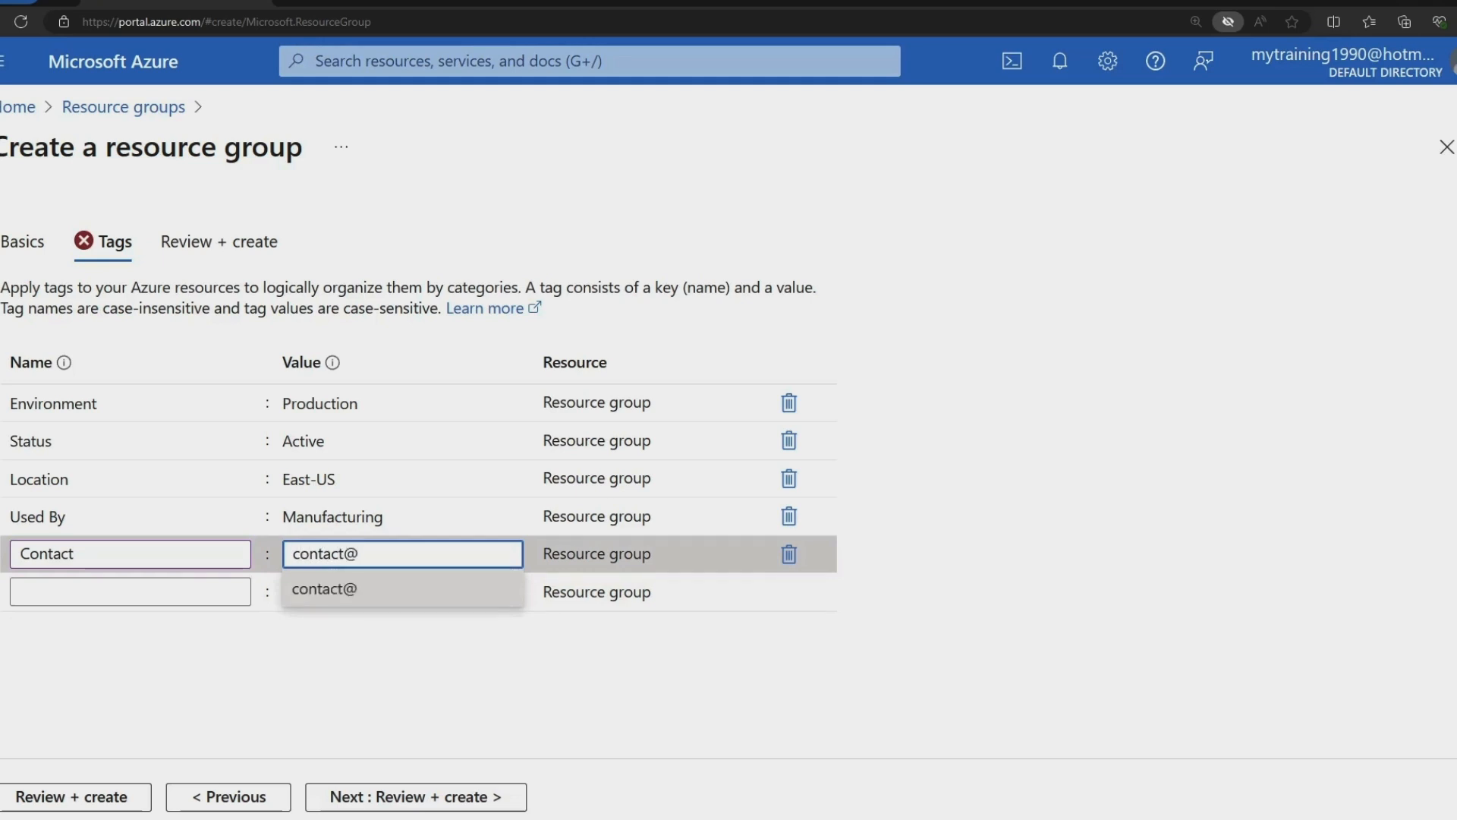
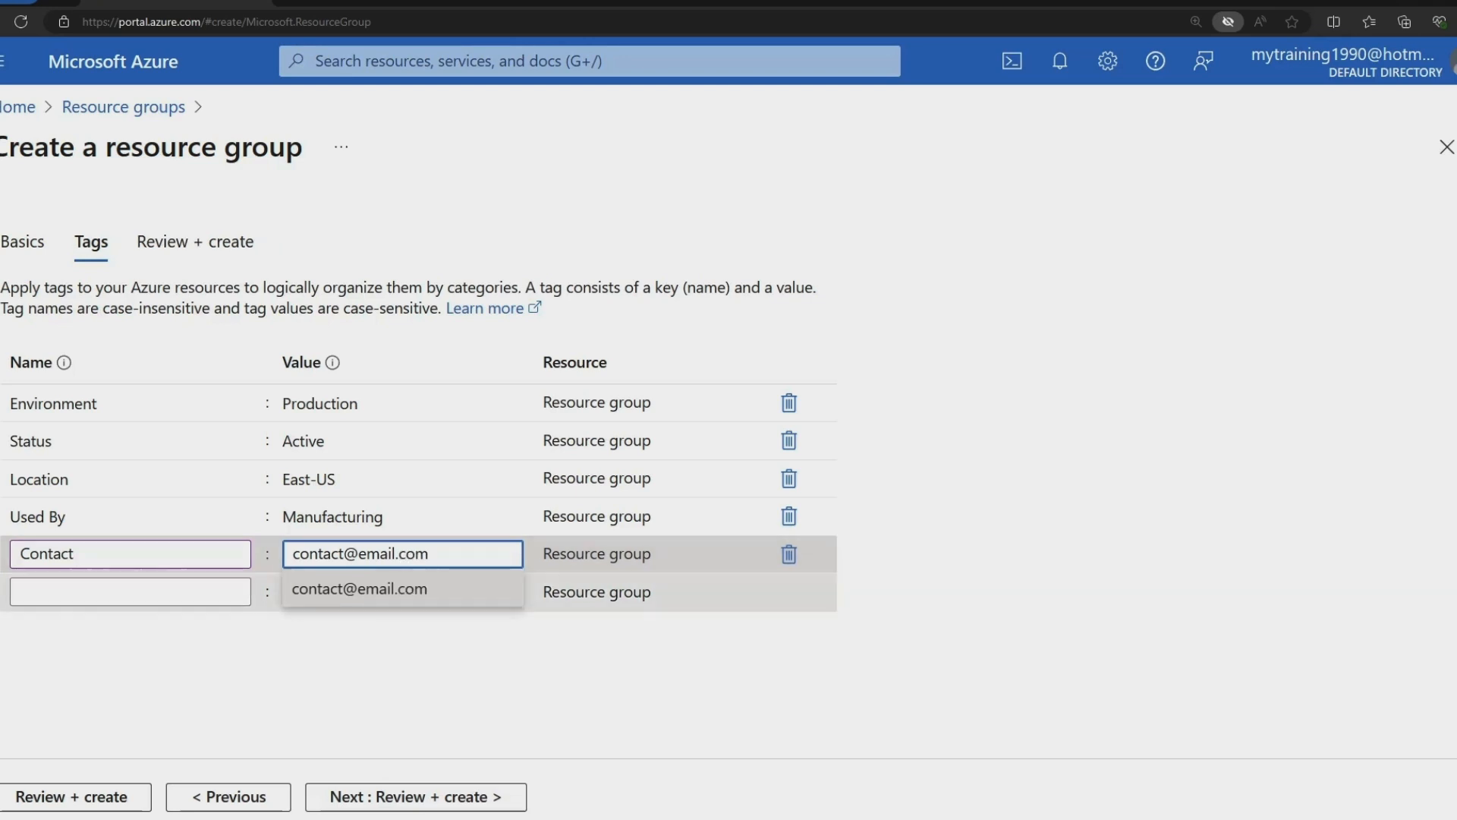
pyautogui.click(76, 591)
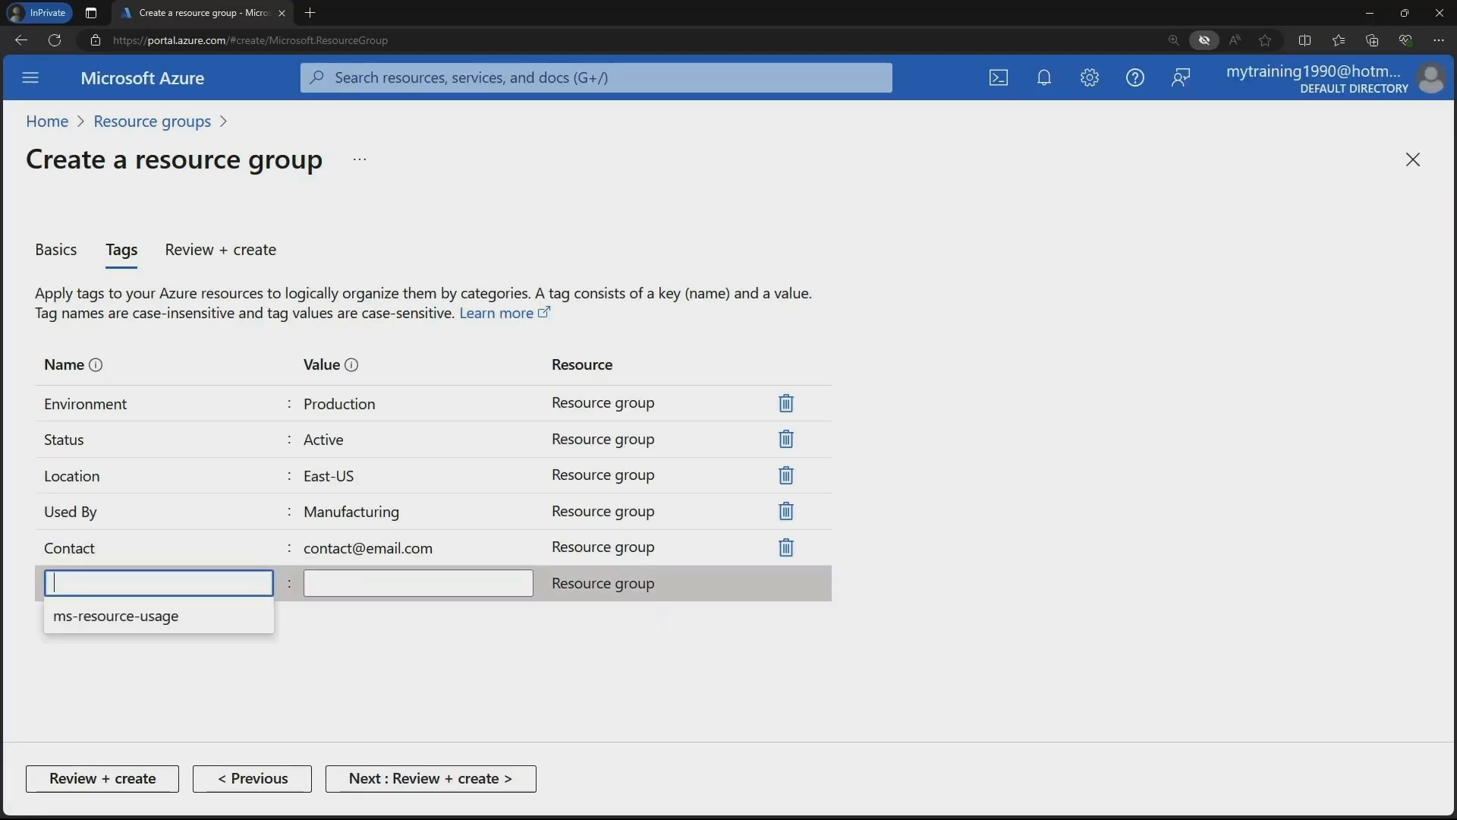
# Add a sixth tag, Impact: Critical.
pyautogui.write('Imp')
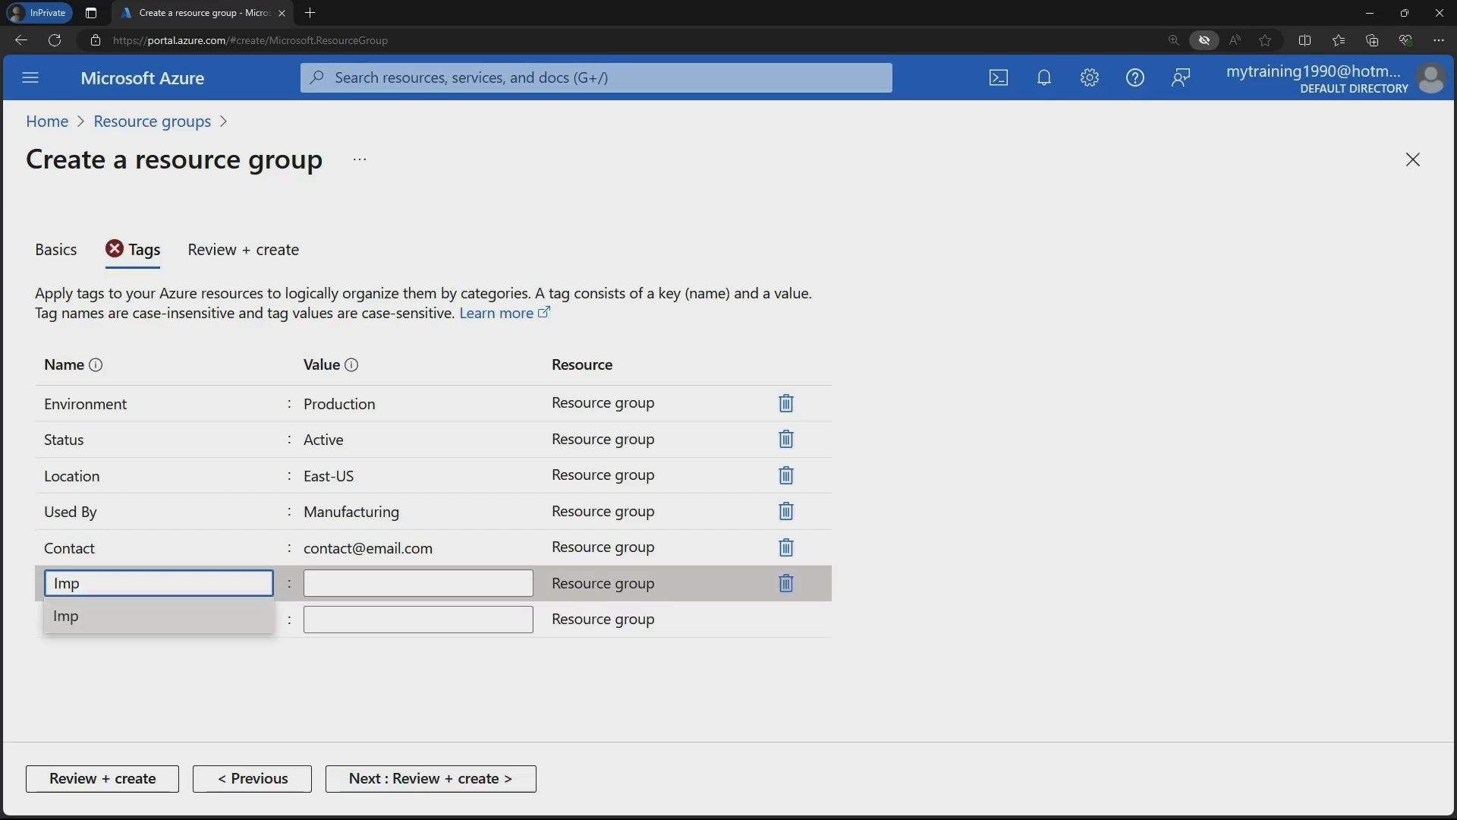
pyautogui.write('act')
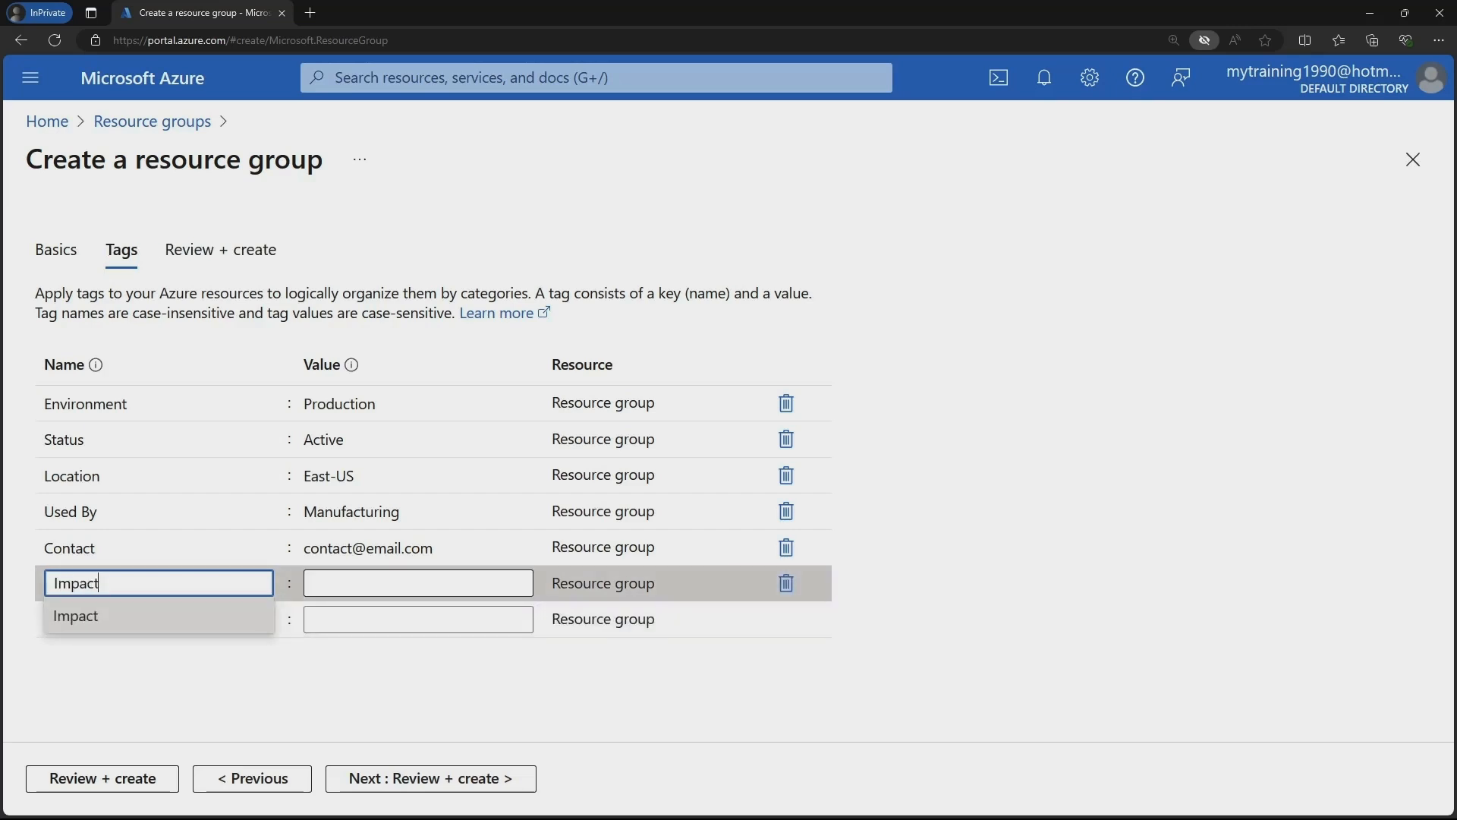
pyautogui.press('Tab')
pyautogui.write('Cr')
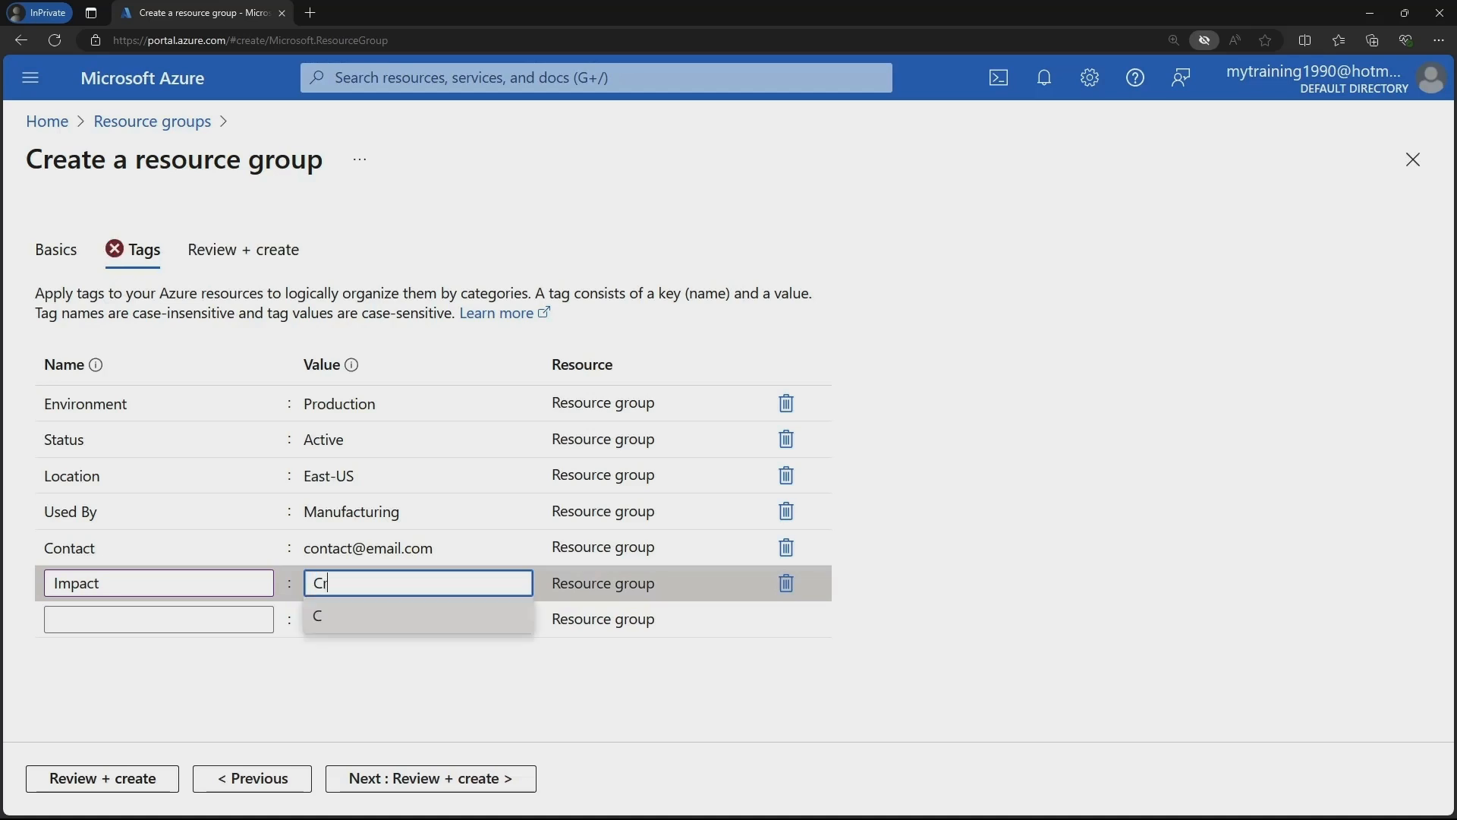
pyautogui.write('itical')
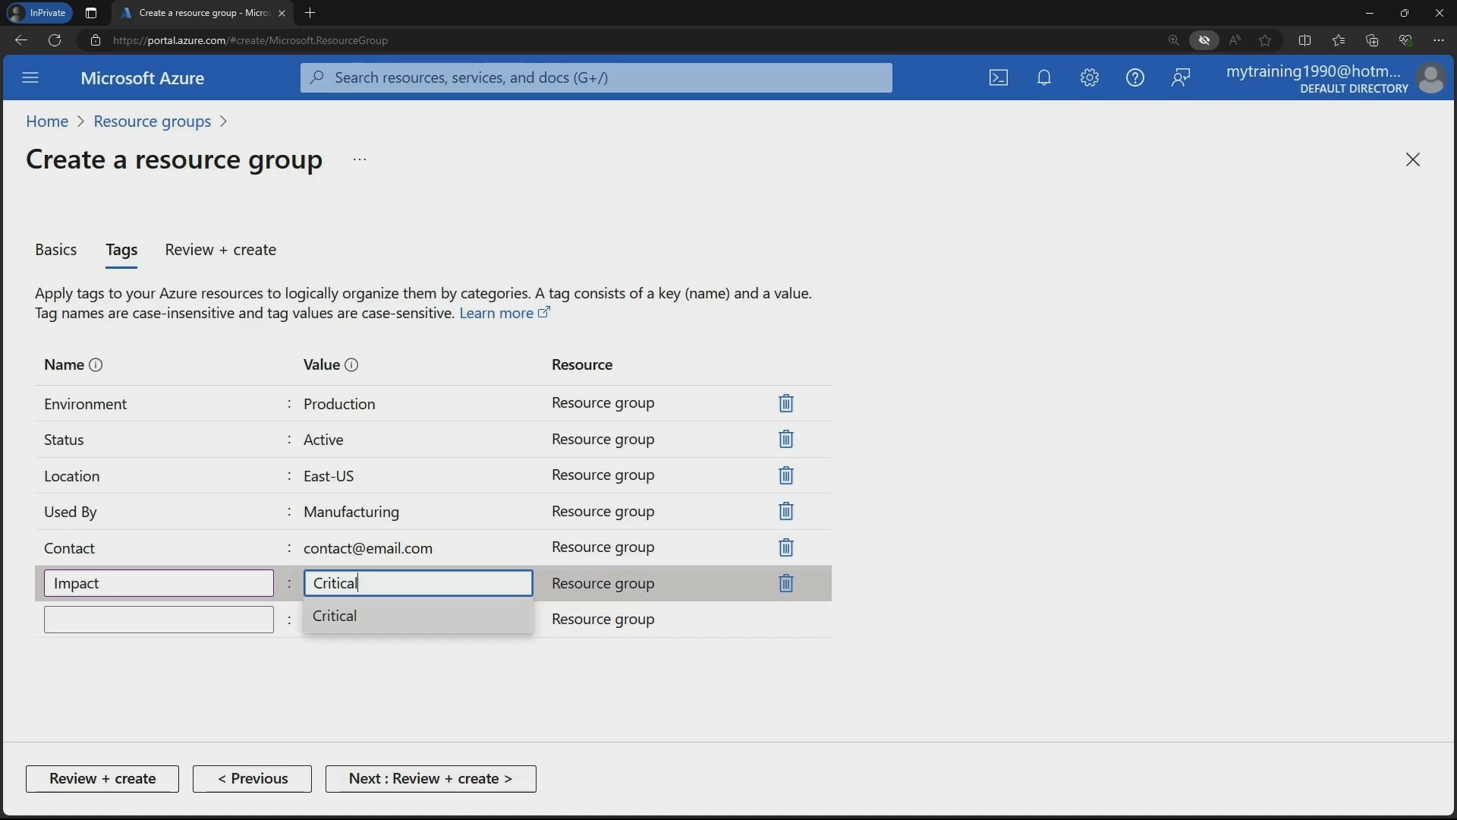
pyautogui.click(417, 616)
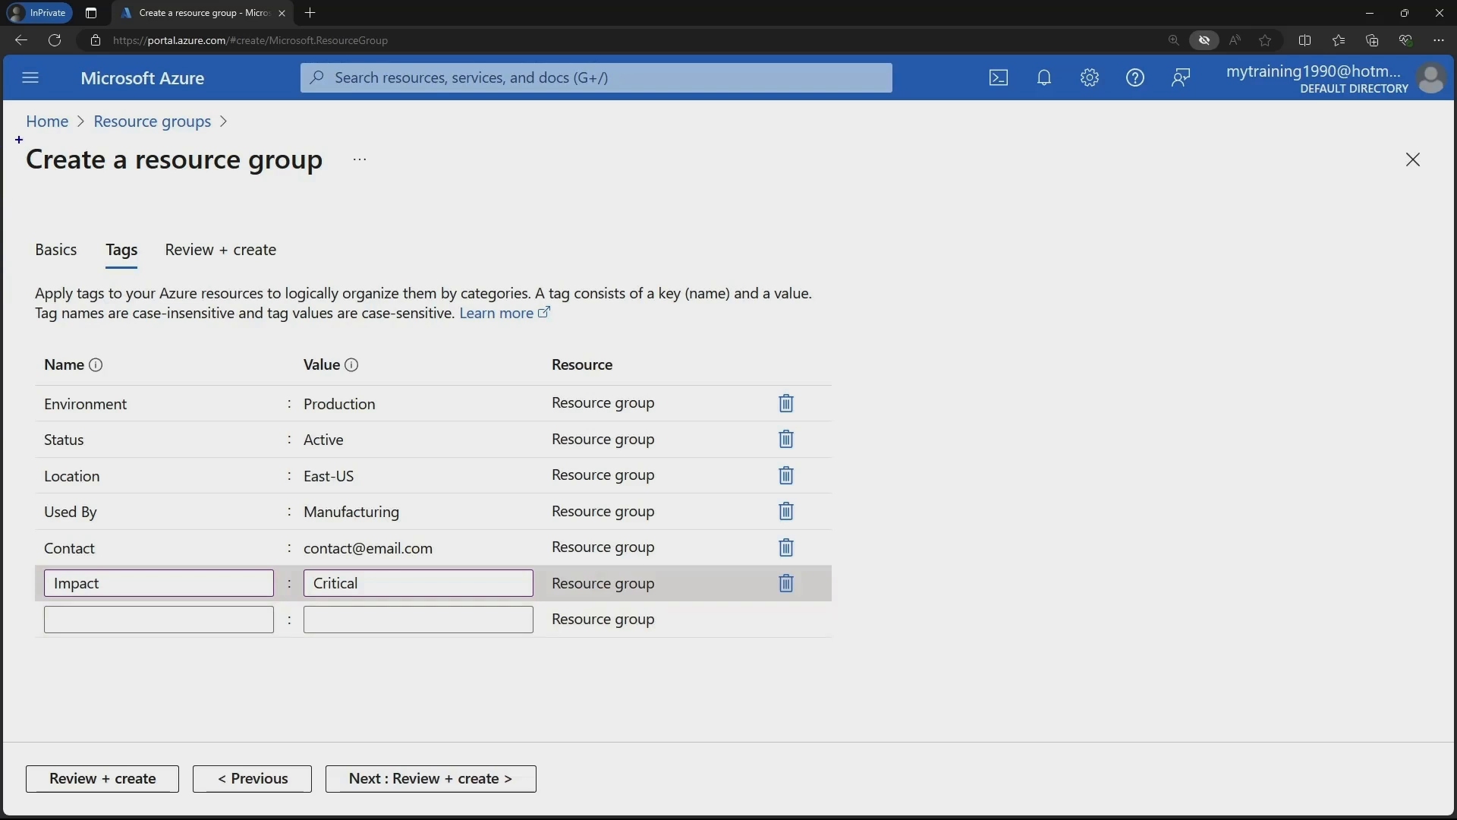
pyautogui.moveTo(6, 110); pyautogui.dragTo(929, 683)
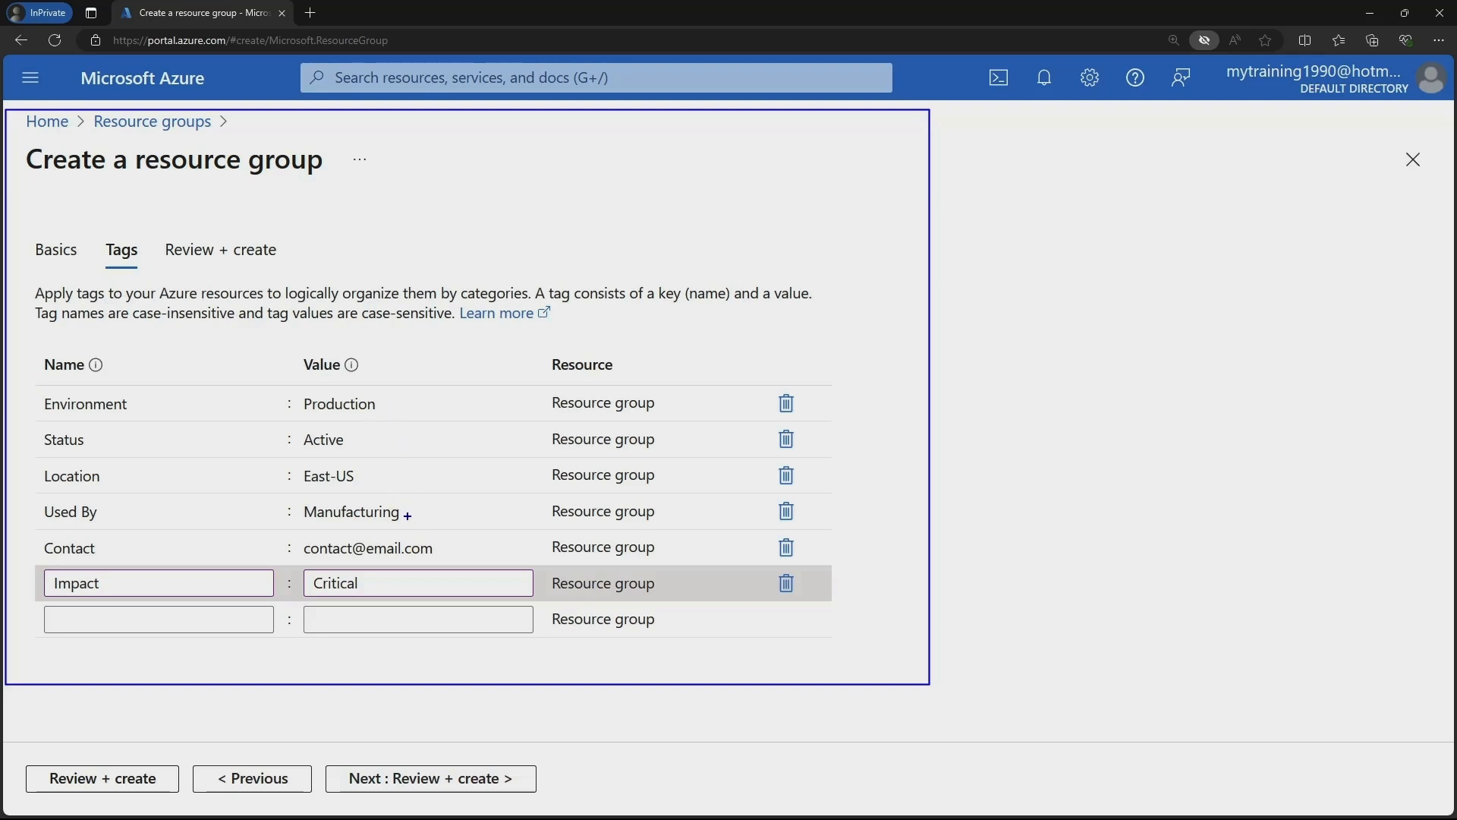
pyautogui.moveTo(410, 515); pyautogui.dragTo(423, 497)
pyautogui.moveTo(104, 135); pyautogui.dragTo(201, 130)
pyautogui.press('Escape')
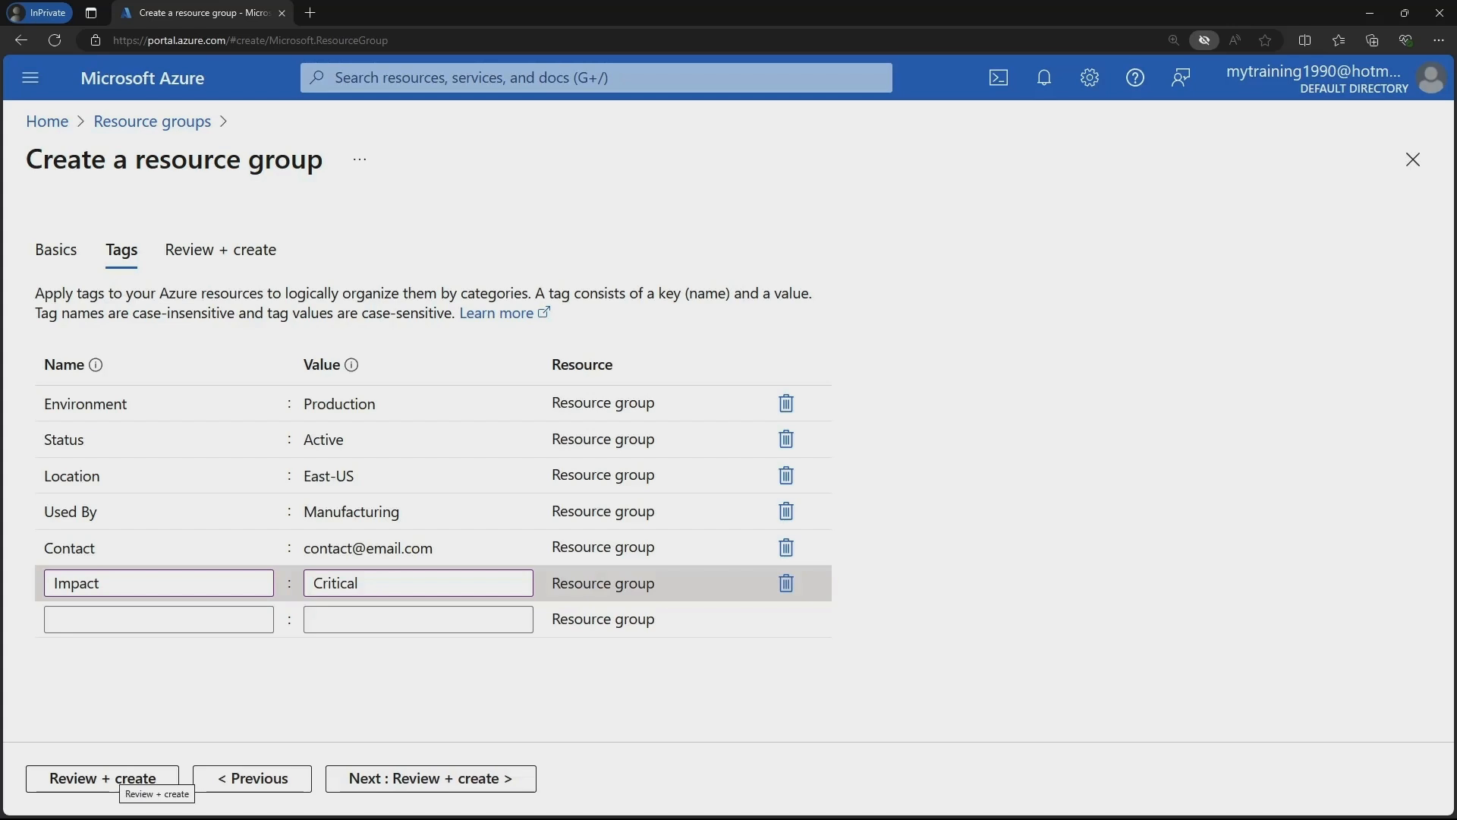
# Pass Review + create validation and create demo-rg001 in East US.
pyautogui.click(121, 778)
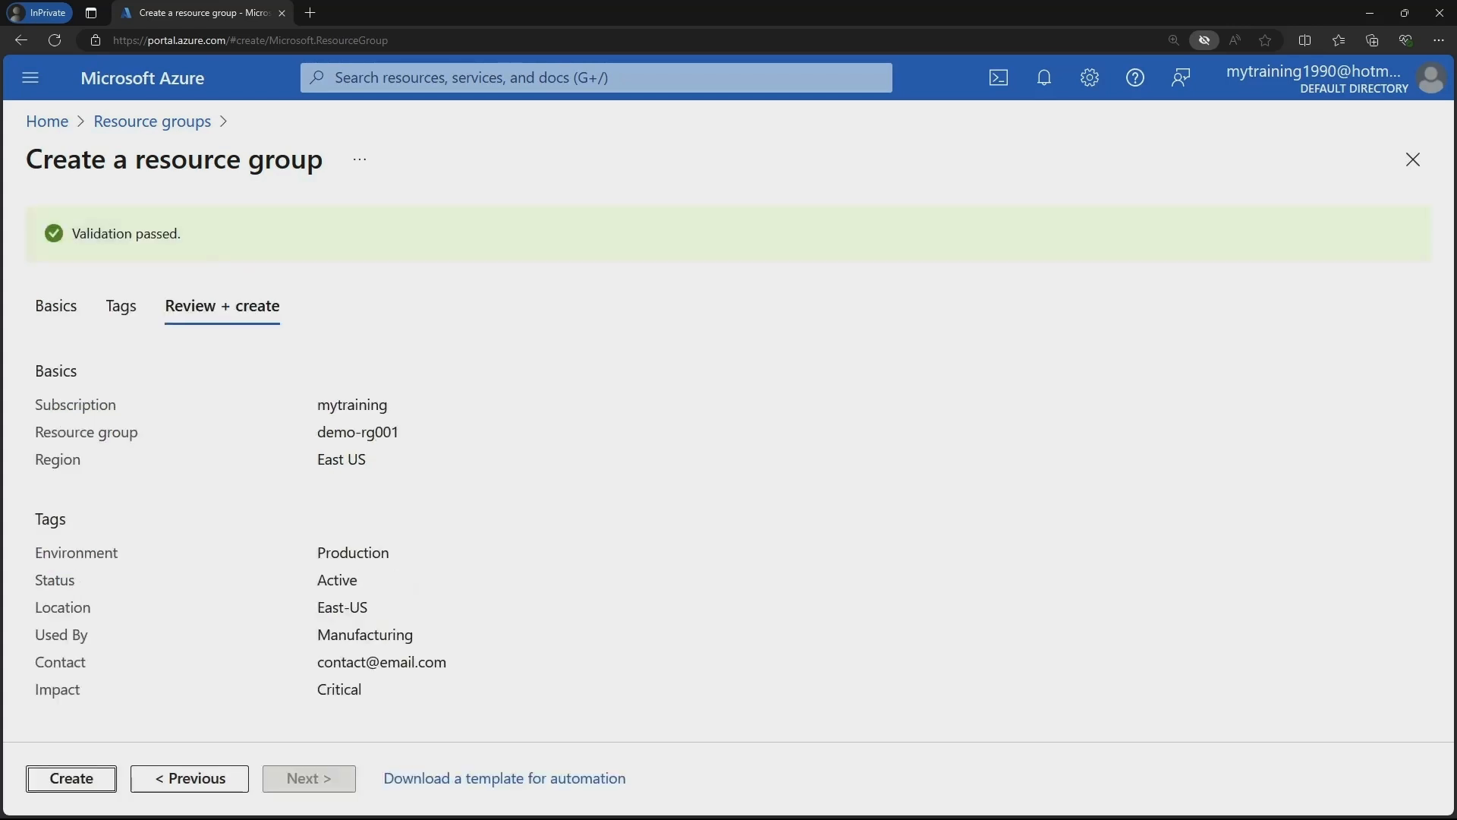
pyautogui.press('Return')
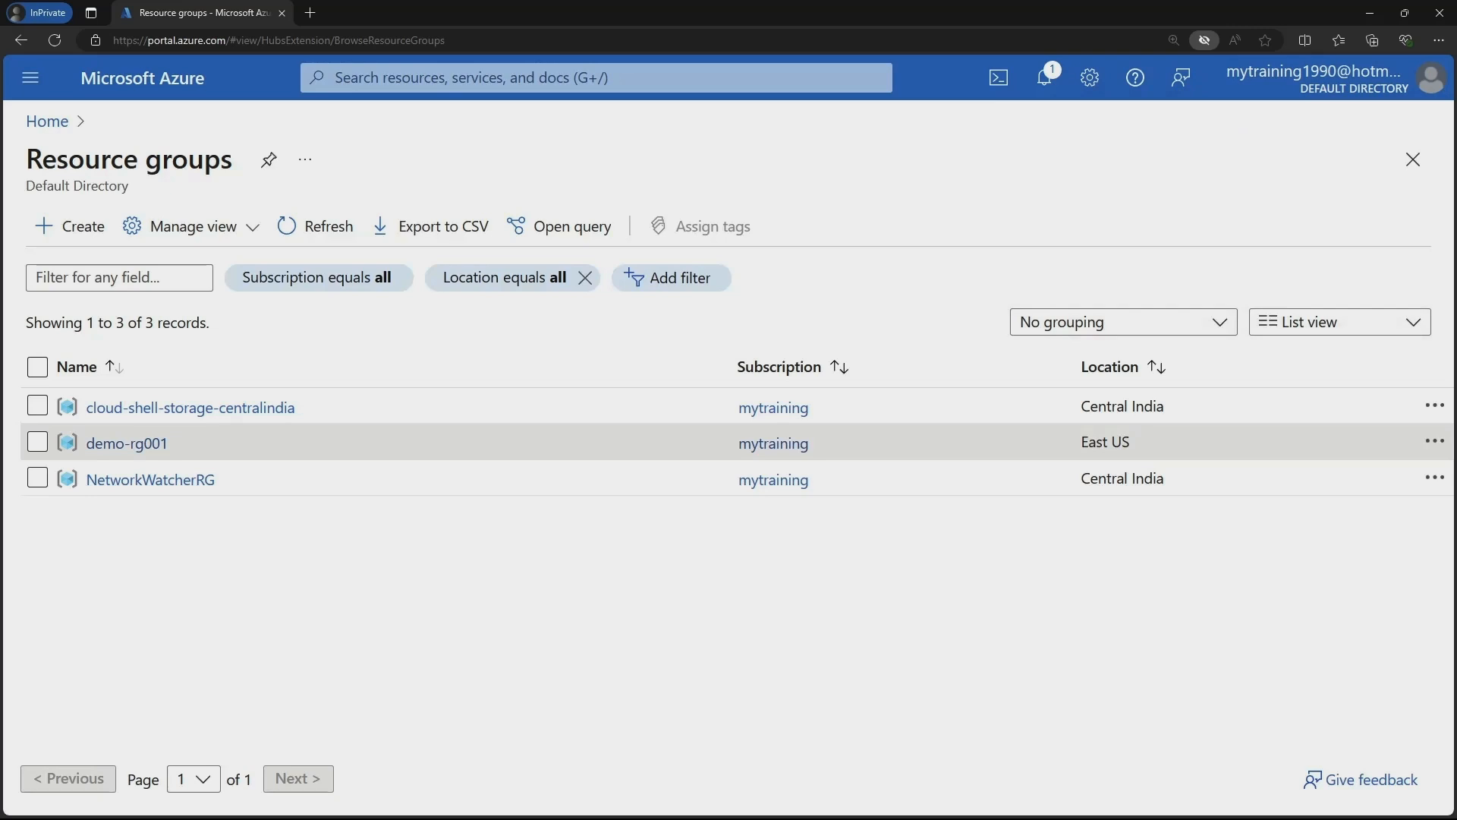
# Open demo-rg001 from the Resource groups list and go to its Tags page.
pyautogui.click(126, 444)
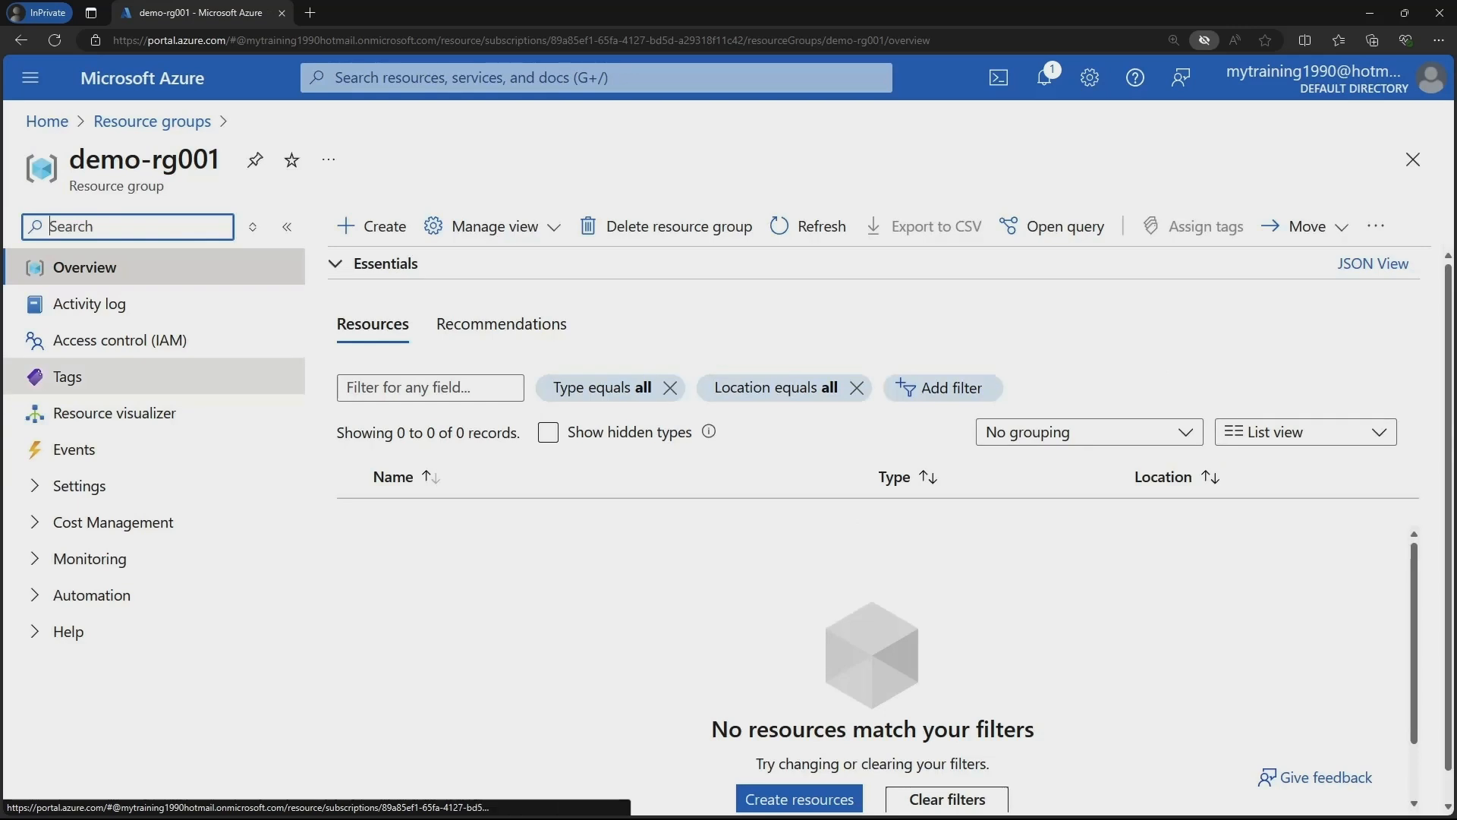
pyautogui.moveTo(9, 356); pyautogui.dragTo(226, 397)
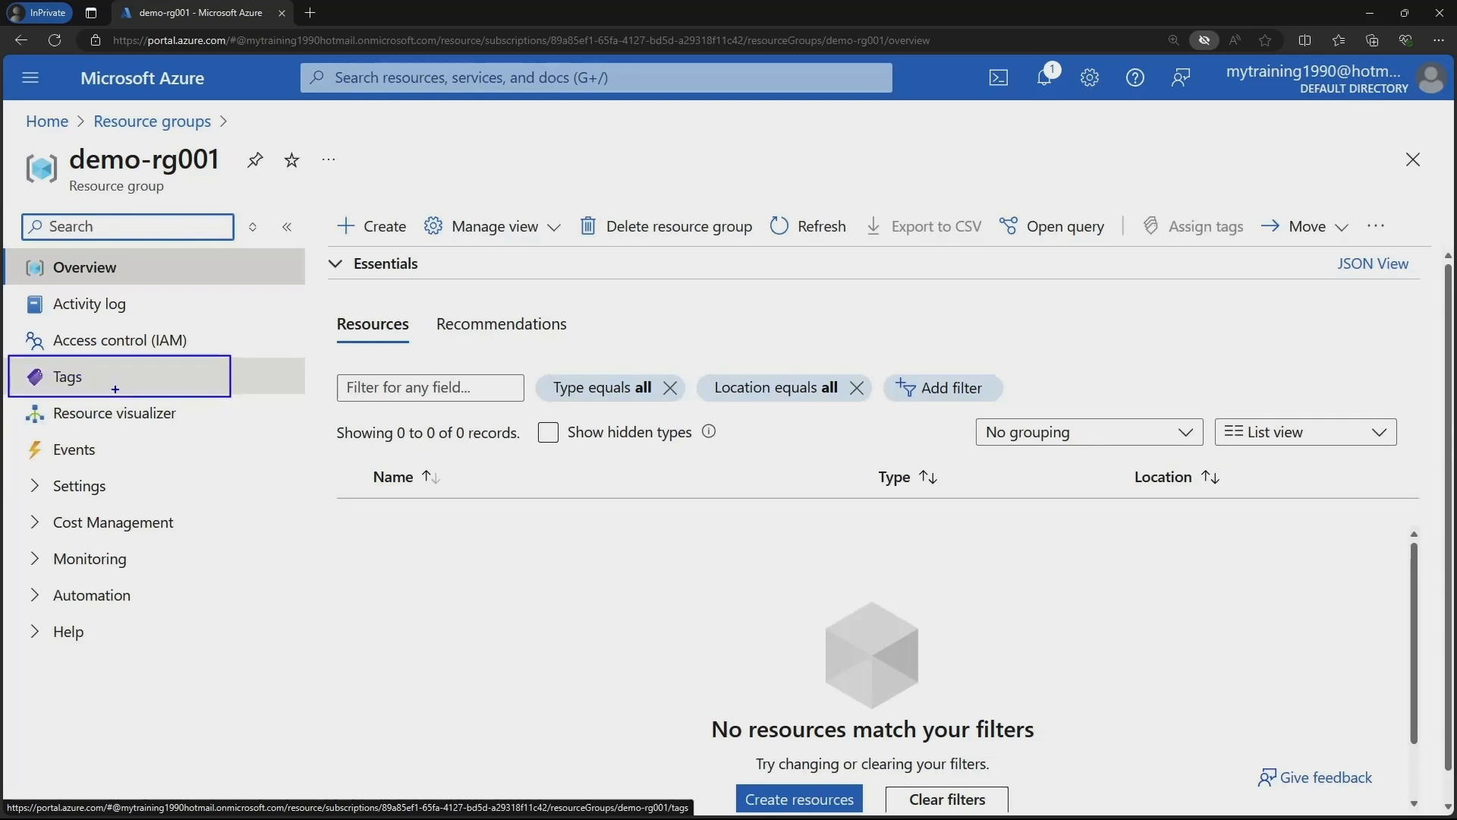
pyautogui.press('Escape')
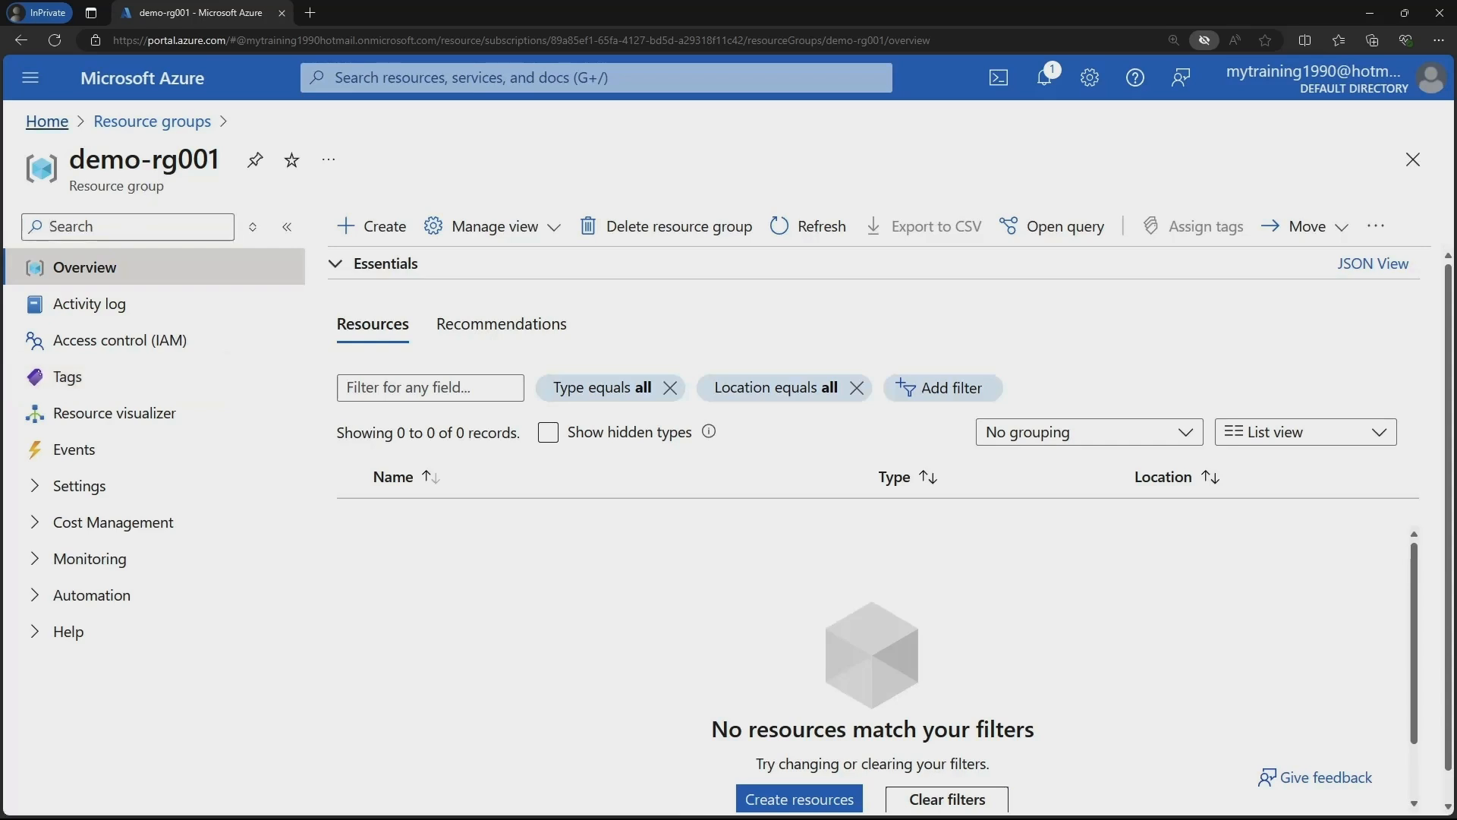
pyautogui.click(47, 122)
pyautogui.click(195, 481)
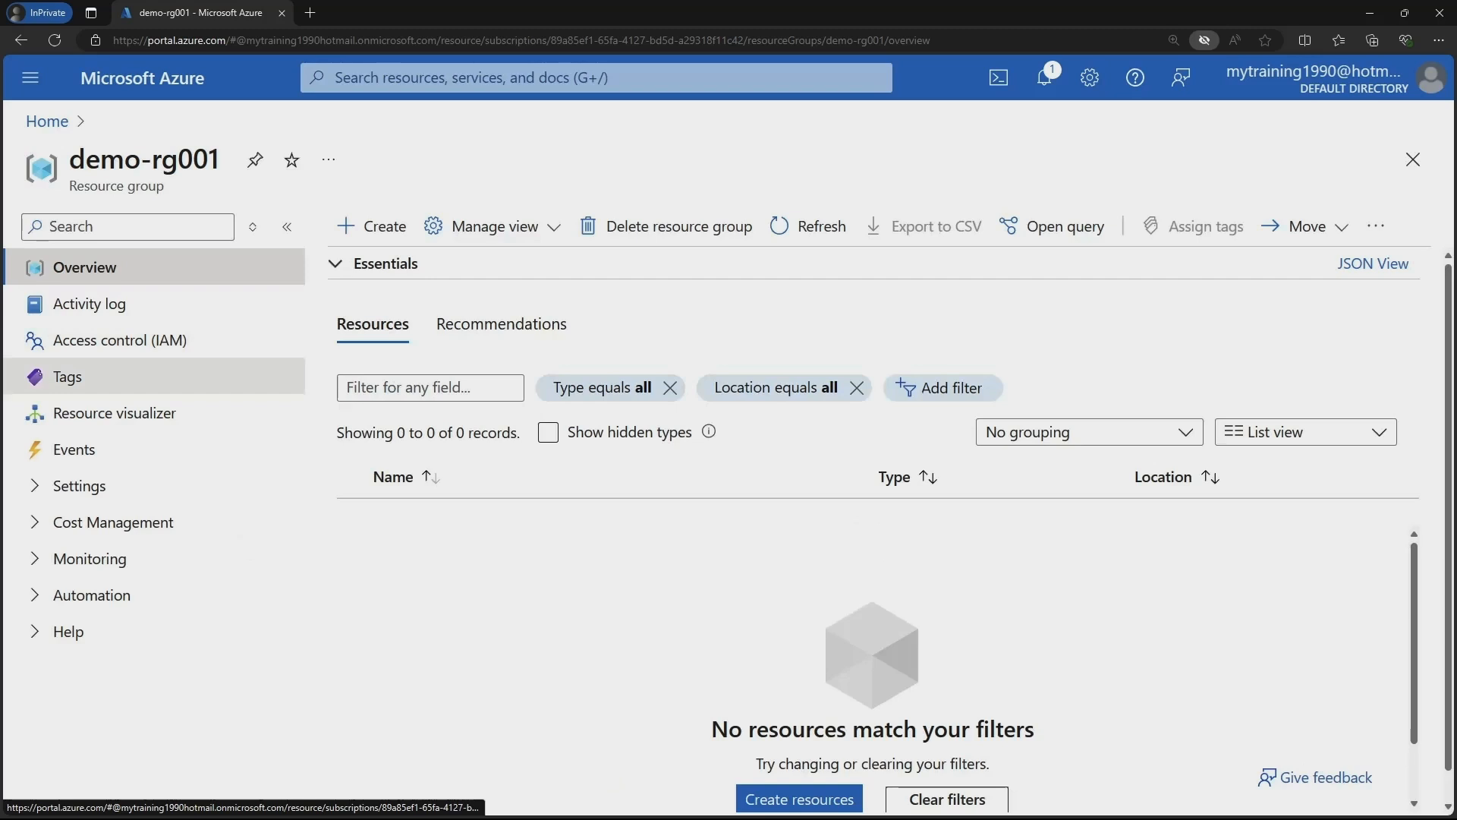
pyautogui.moveTo(13, 360)
pyautogui.mouseDown()
pyautogui.moveTo(149, 393)
pyautogui.moveTo(178, 363)
pyautogui.mouseUp()
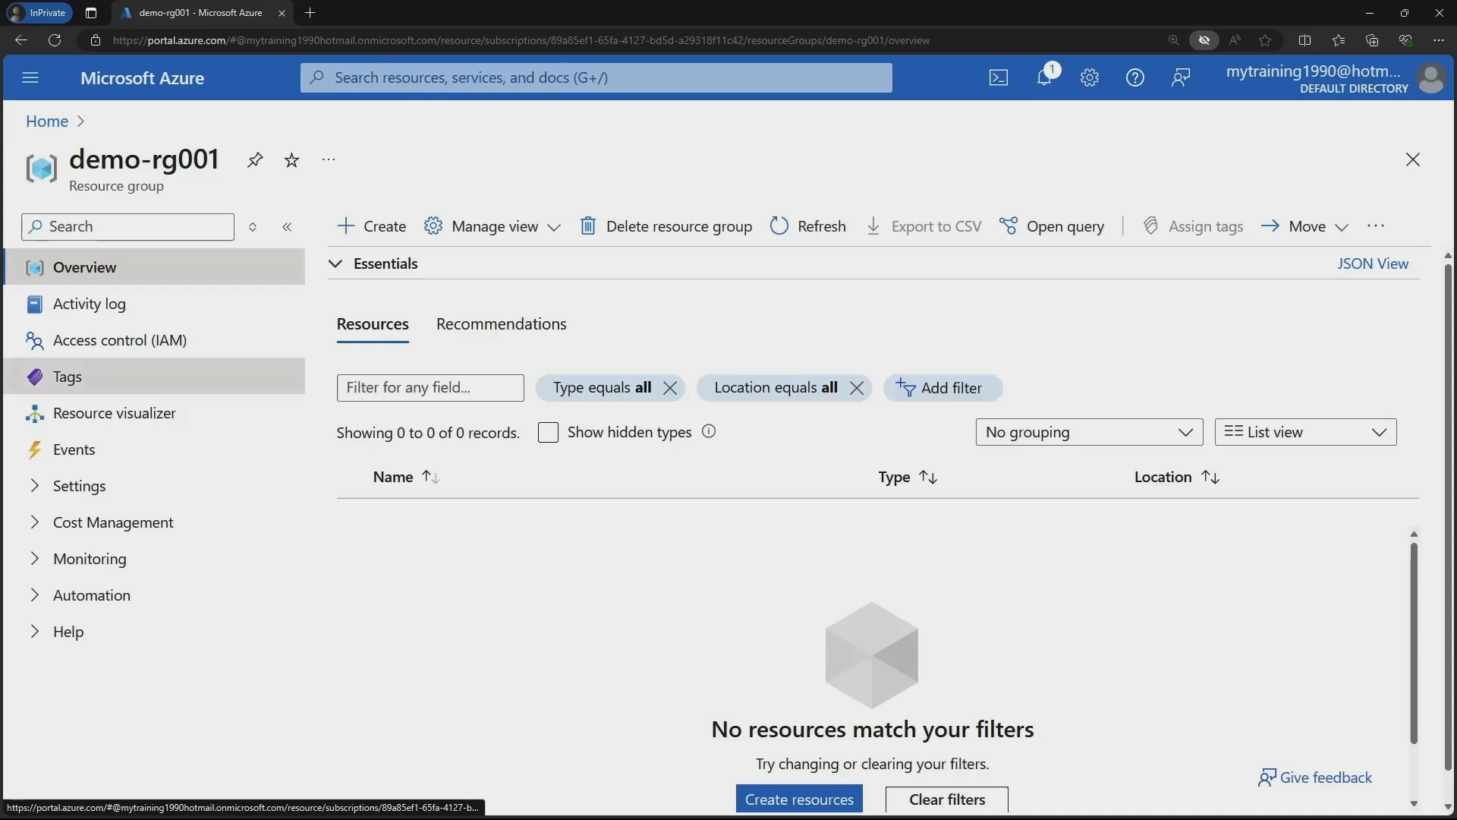
pyautogui.click(144, 386)
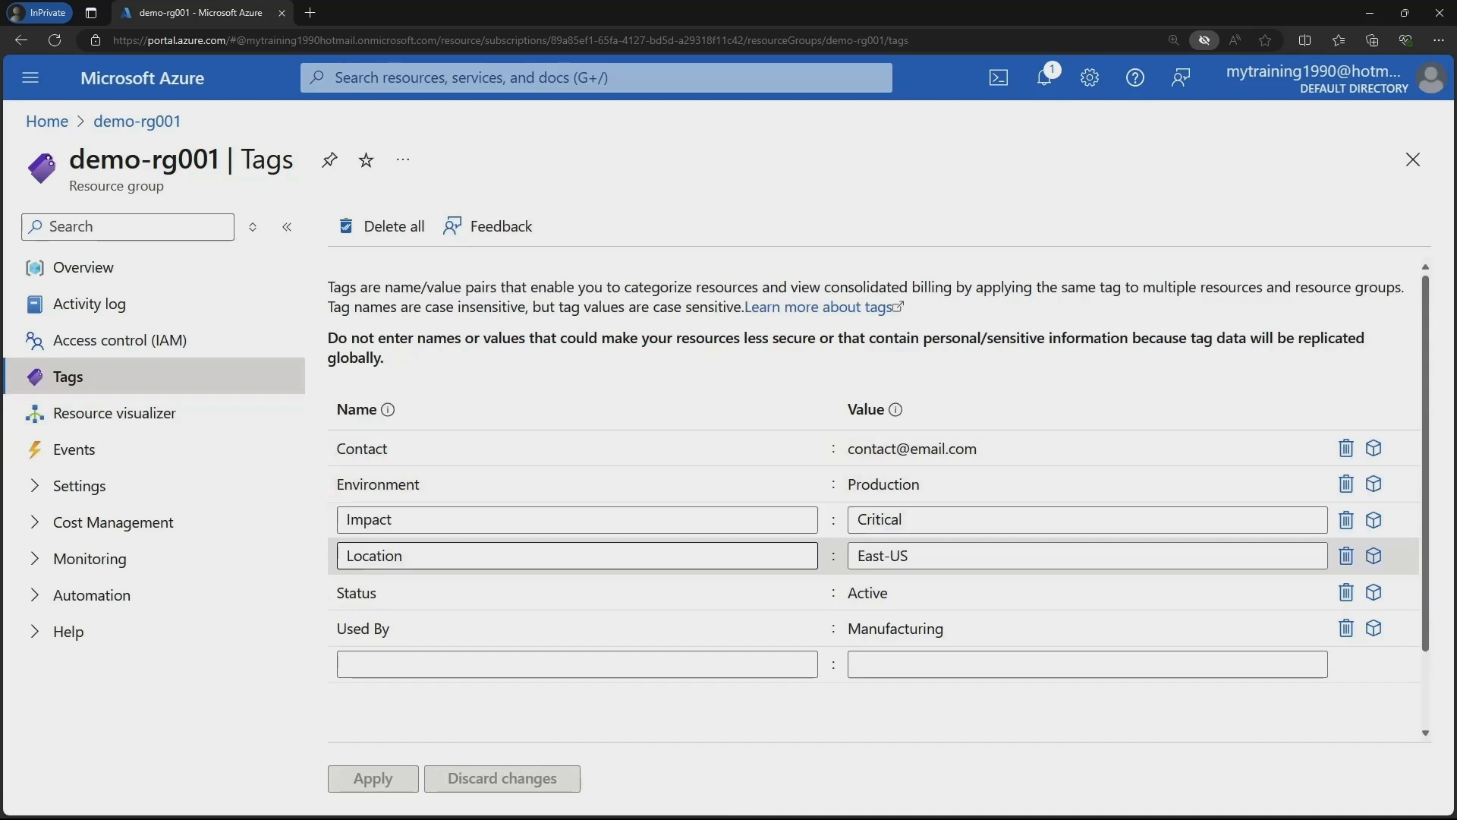
pyautogui.click(577, 664)
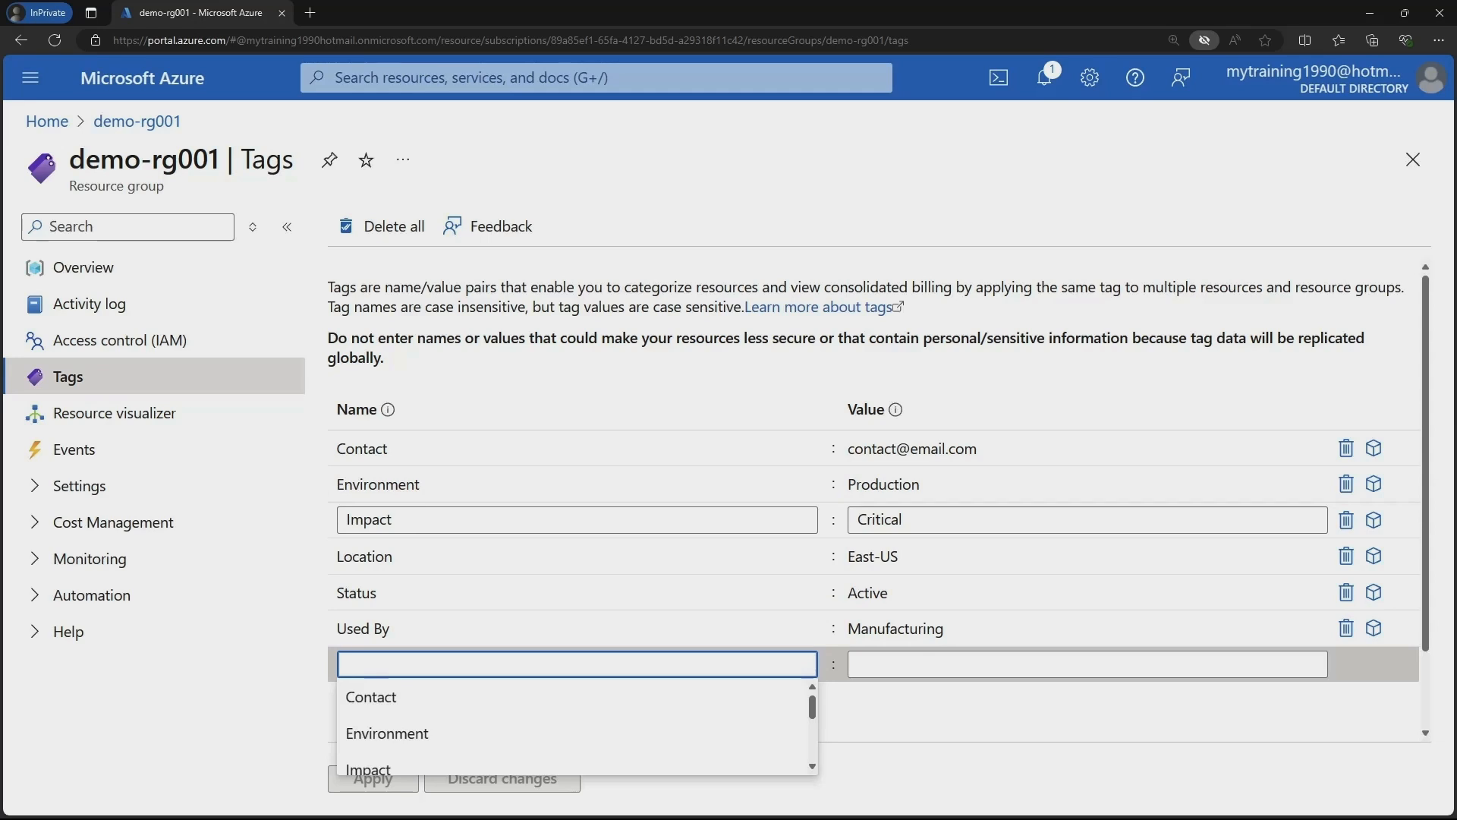
pyautogui.scroll(-2, 574, 708)
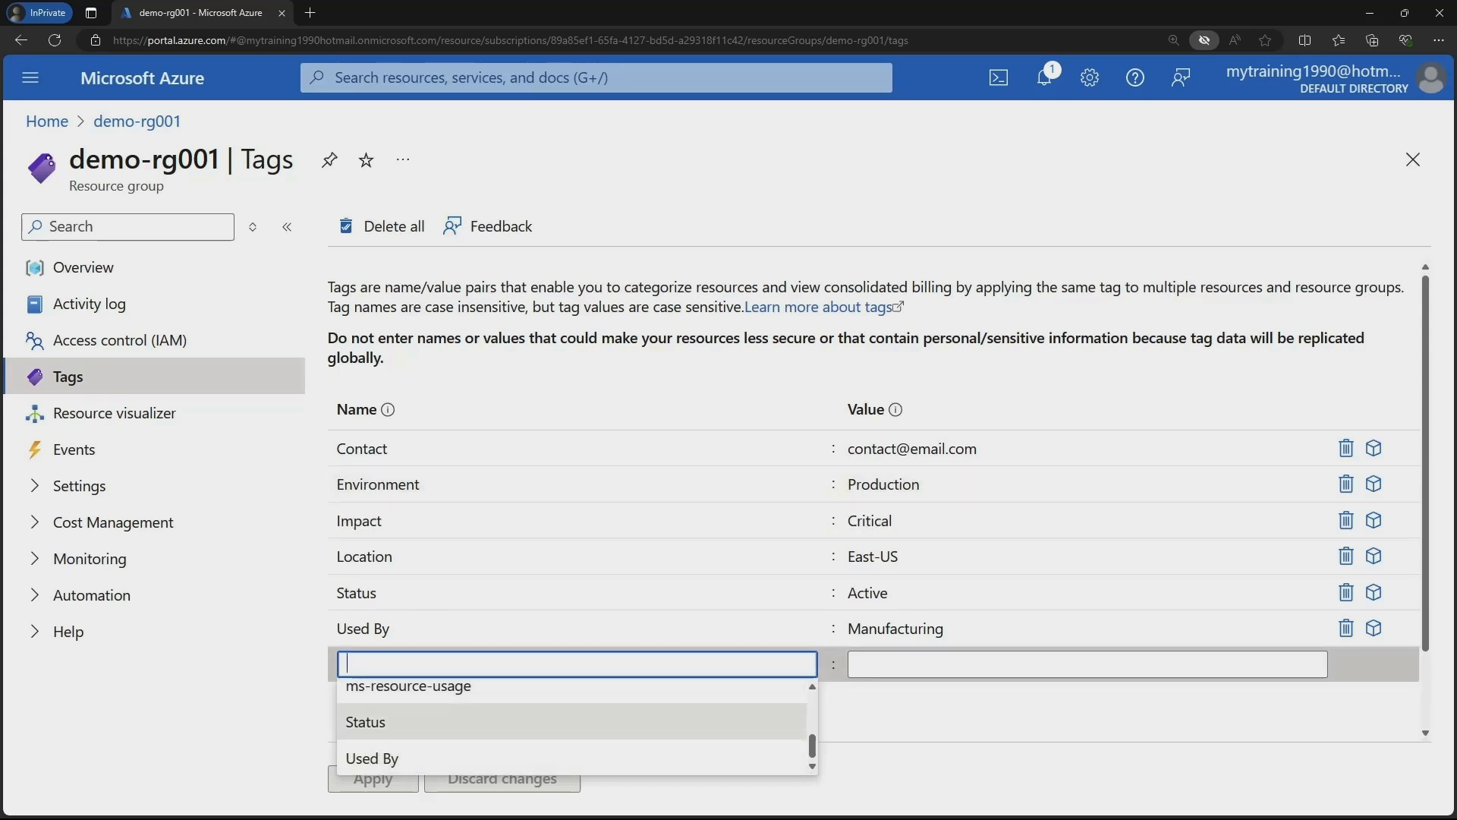
pyautogui.click(68, 631)
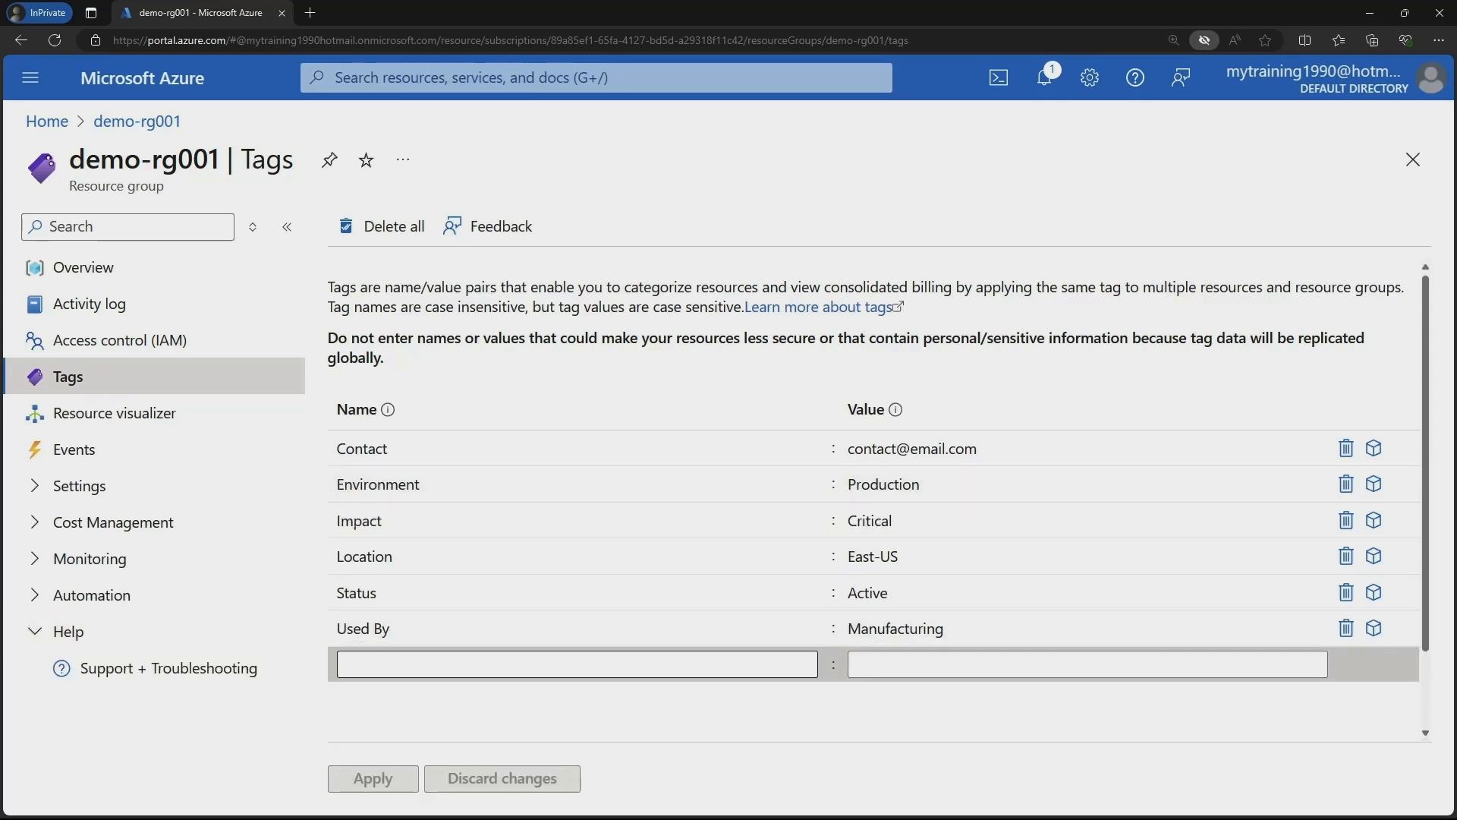
pyautogui.click(577, 663)
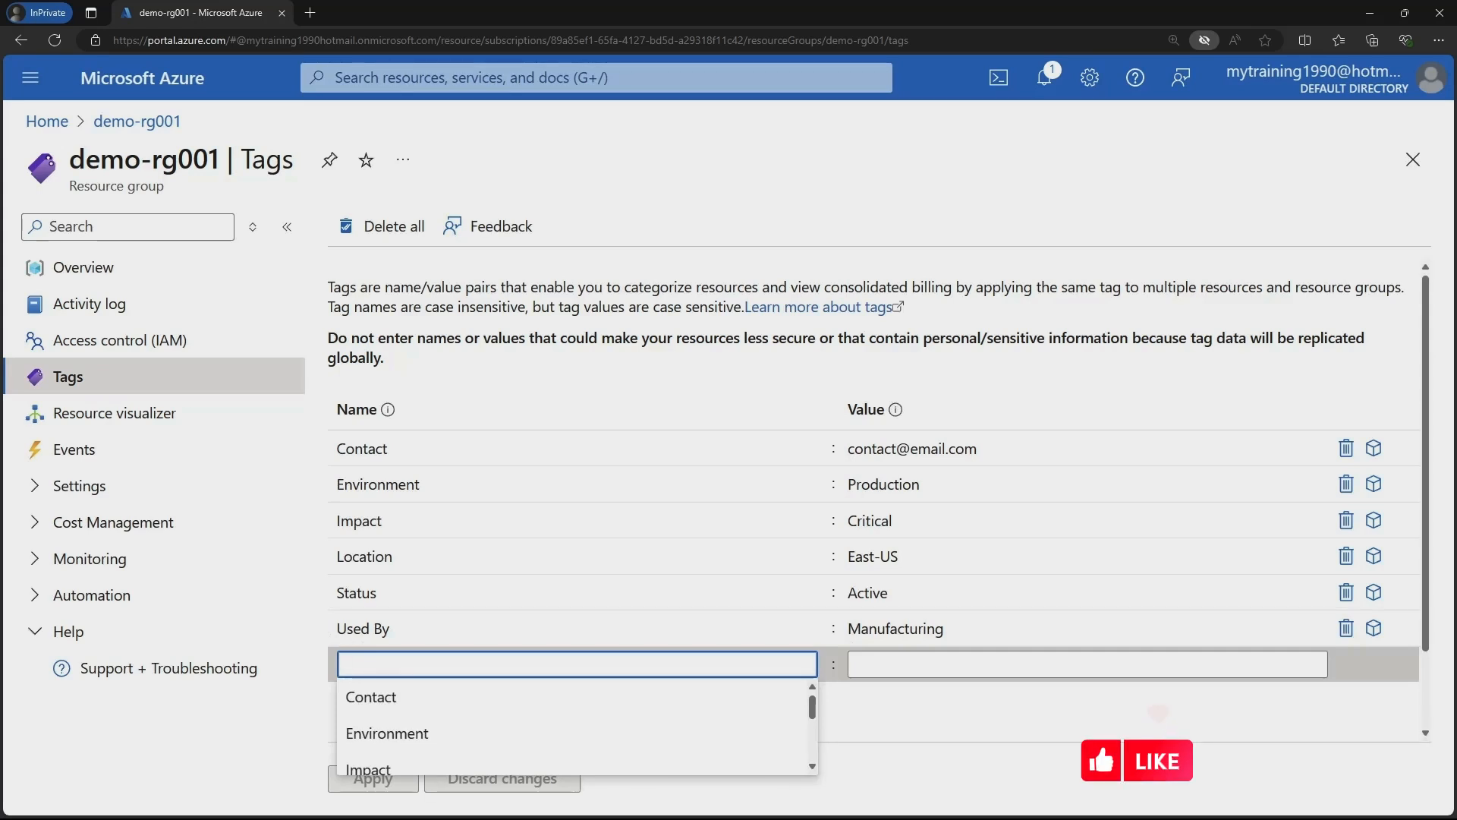
# Add the tag support Team: Manufacturing IT TEAM and apply it.
pyautogui.write('support')
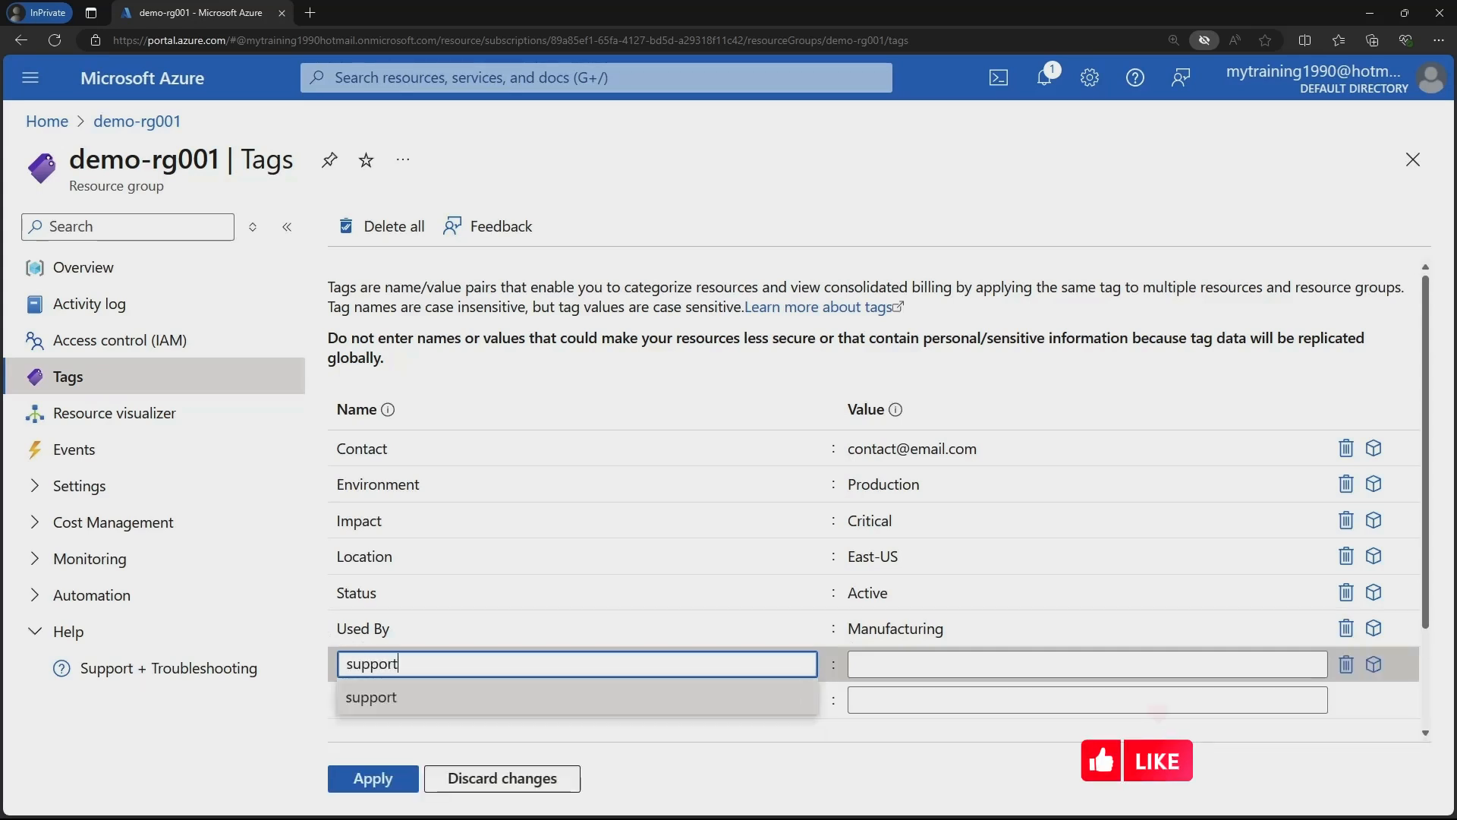
pyautogui.write(' Team')
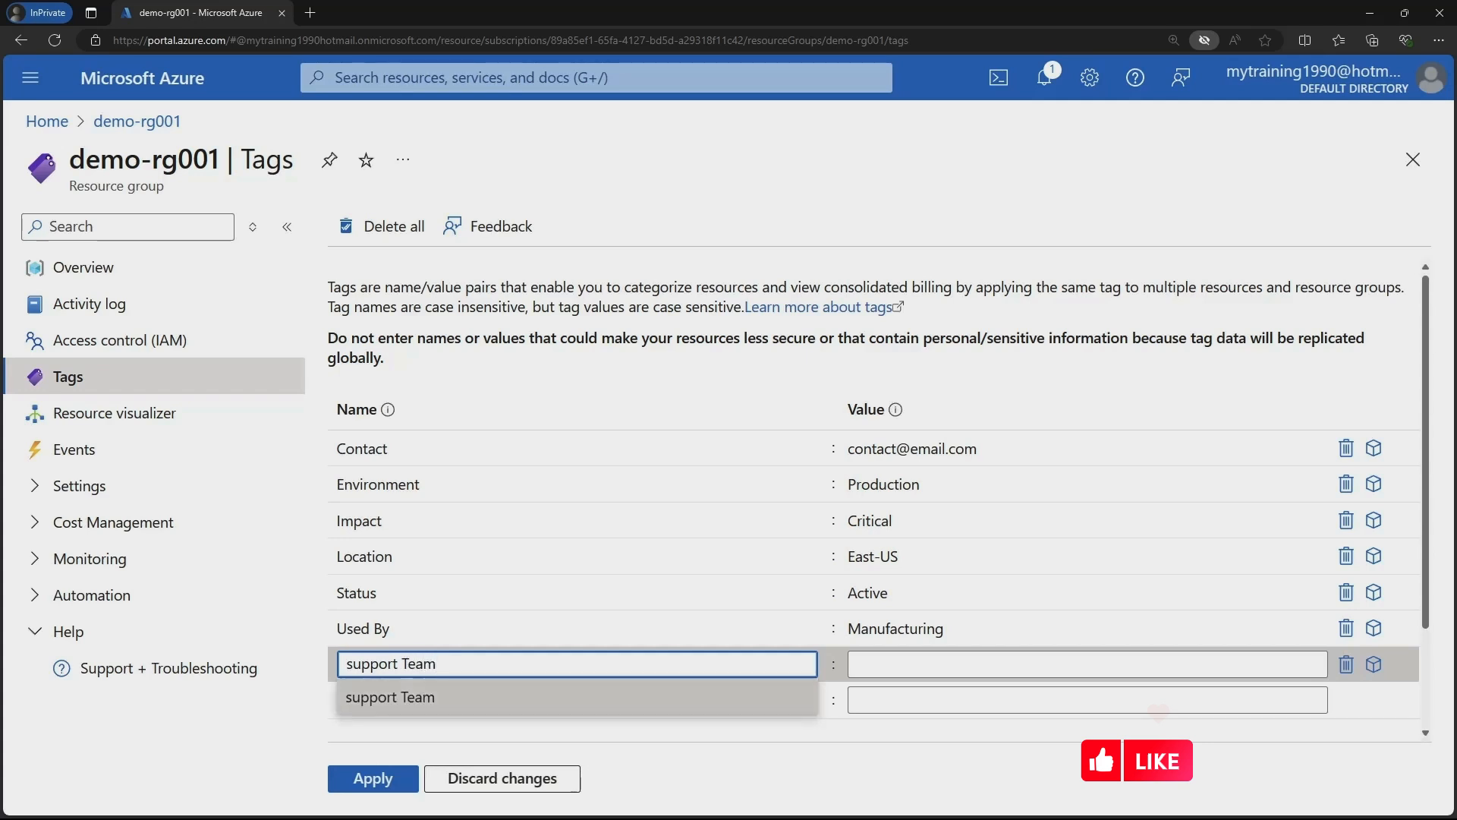
pyautogui.click(1088, 664)
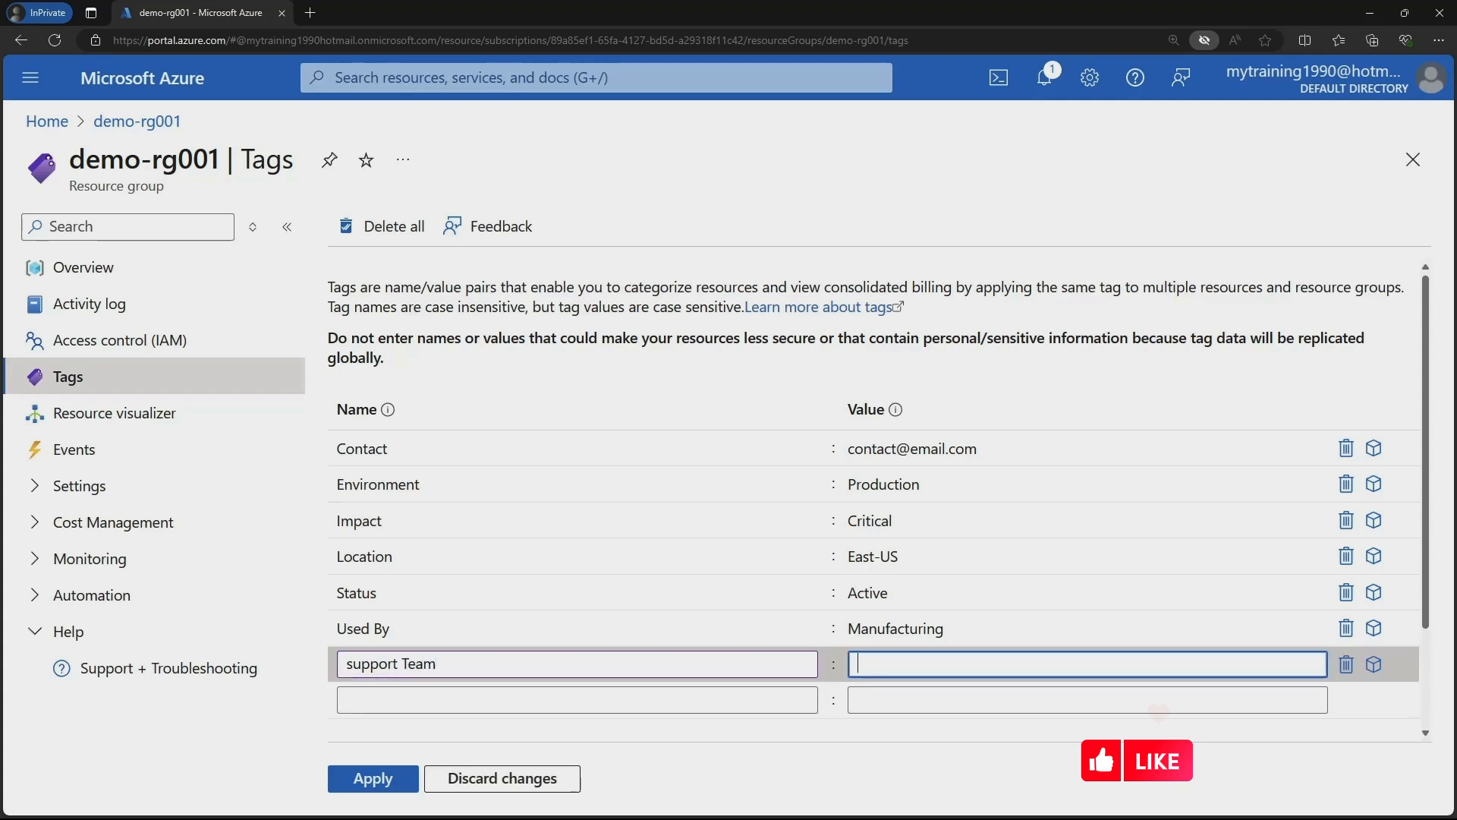
pyautogui.write('Manufa')
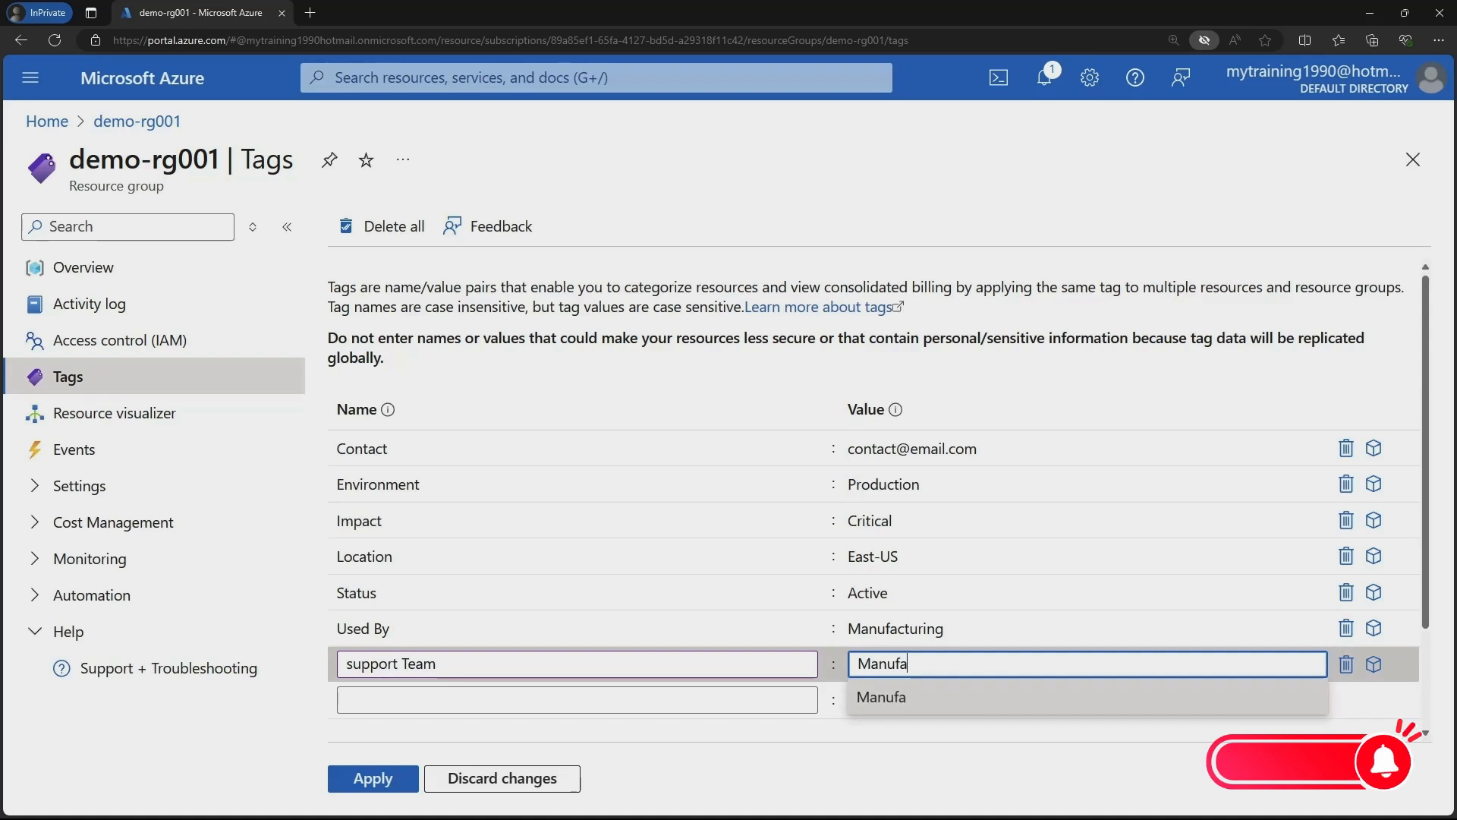
pyautogui.write('cturing ')
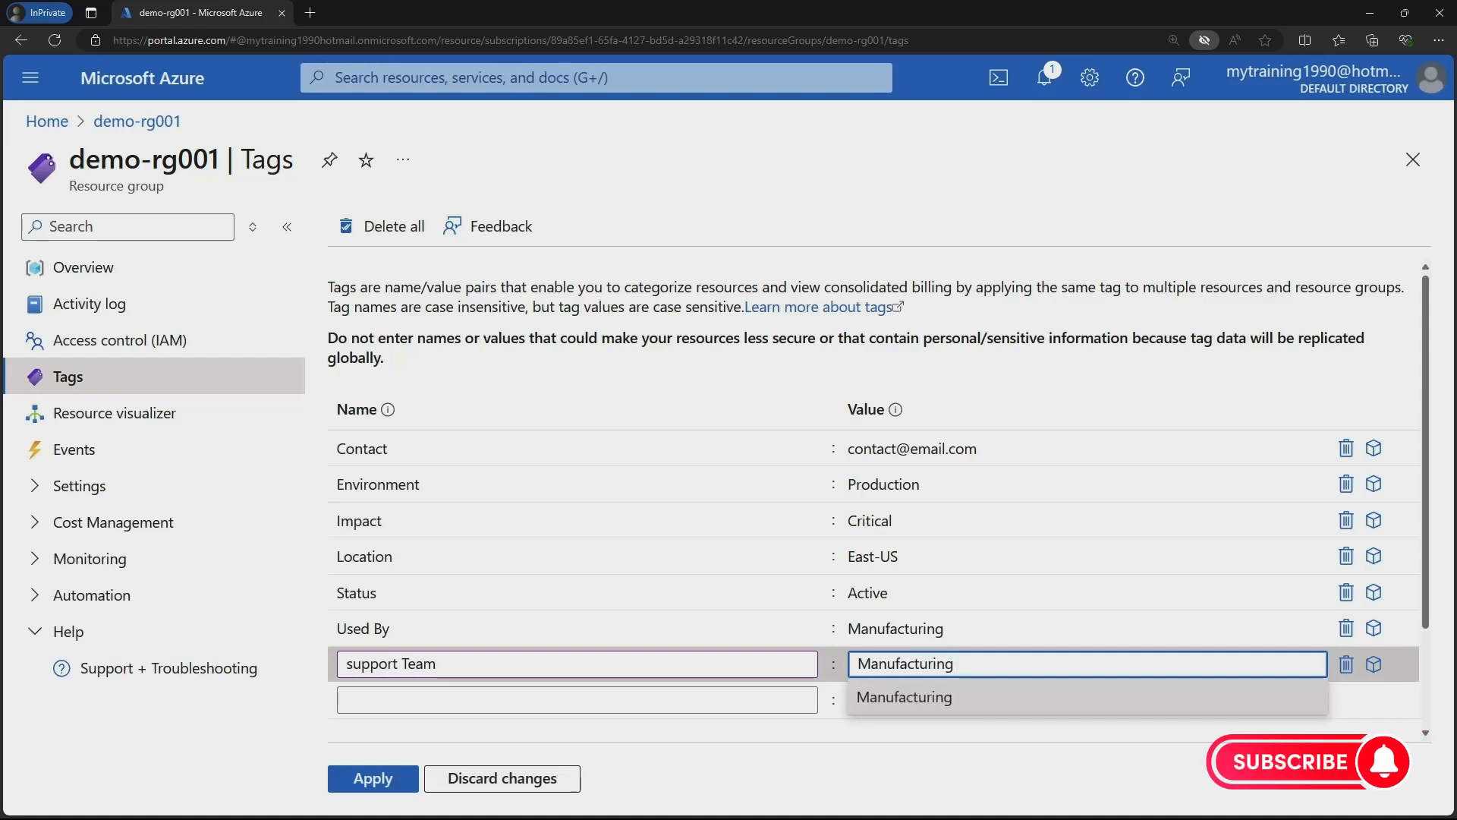
pyautogui.write('IT TEAM')
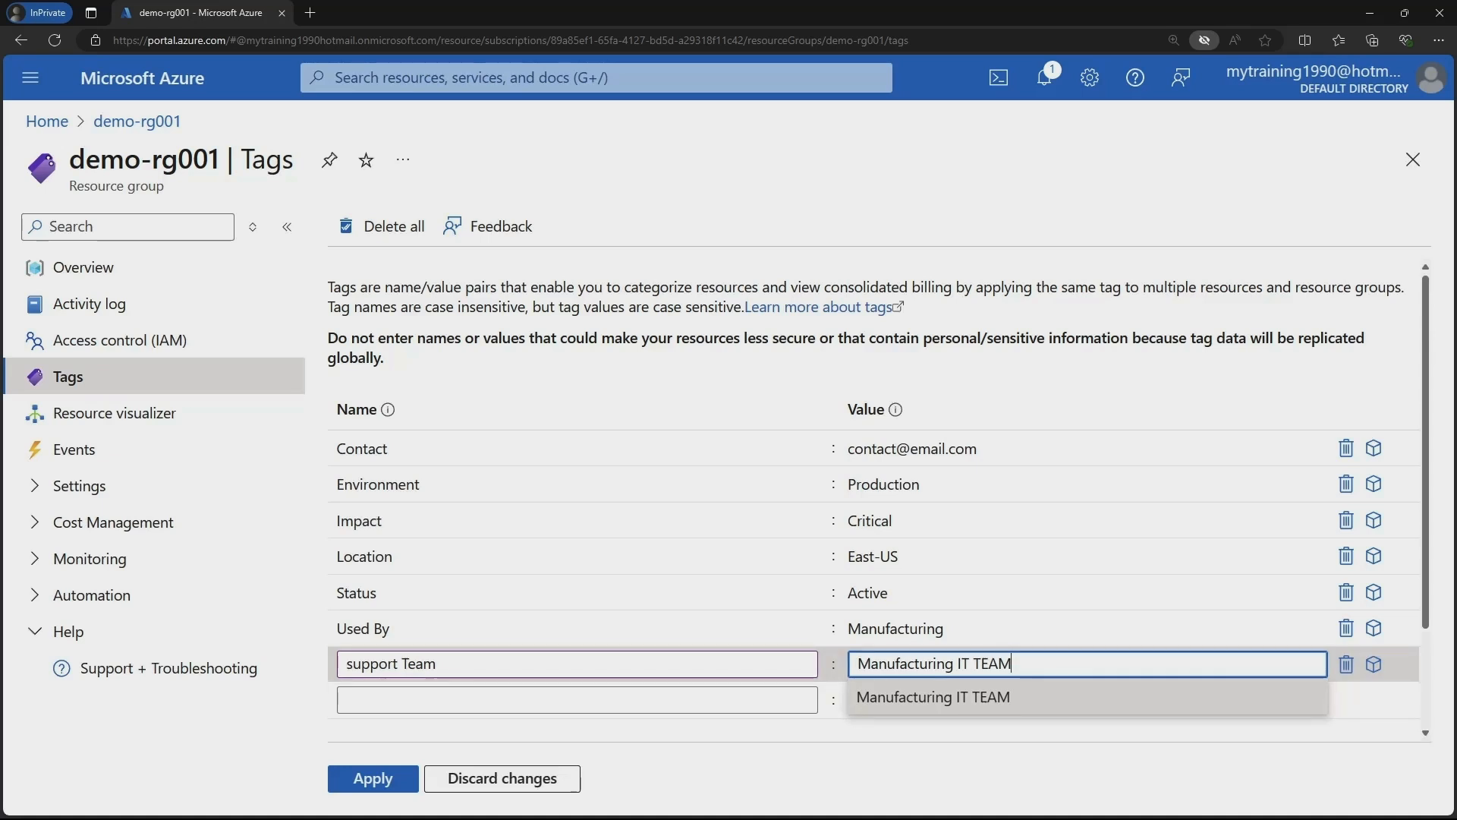
pyautogui.click(373, 779)
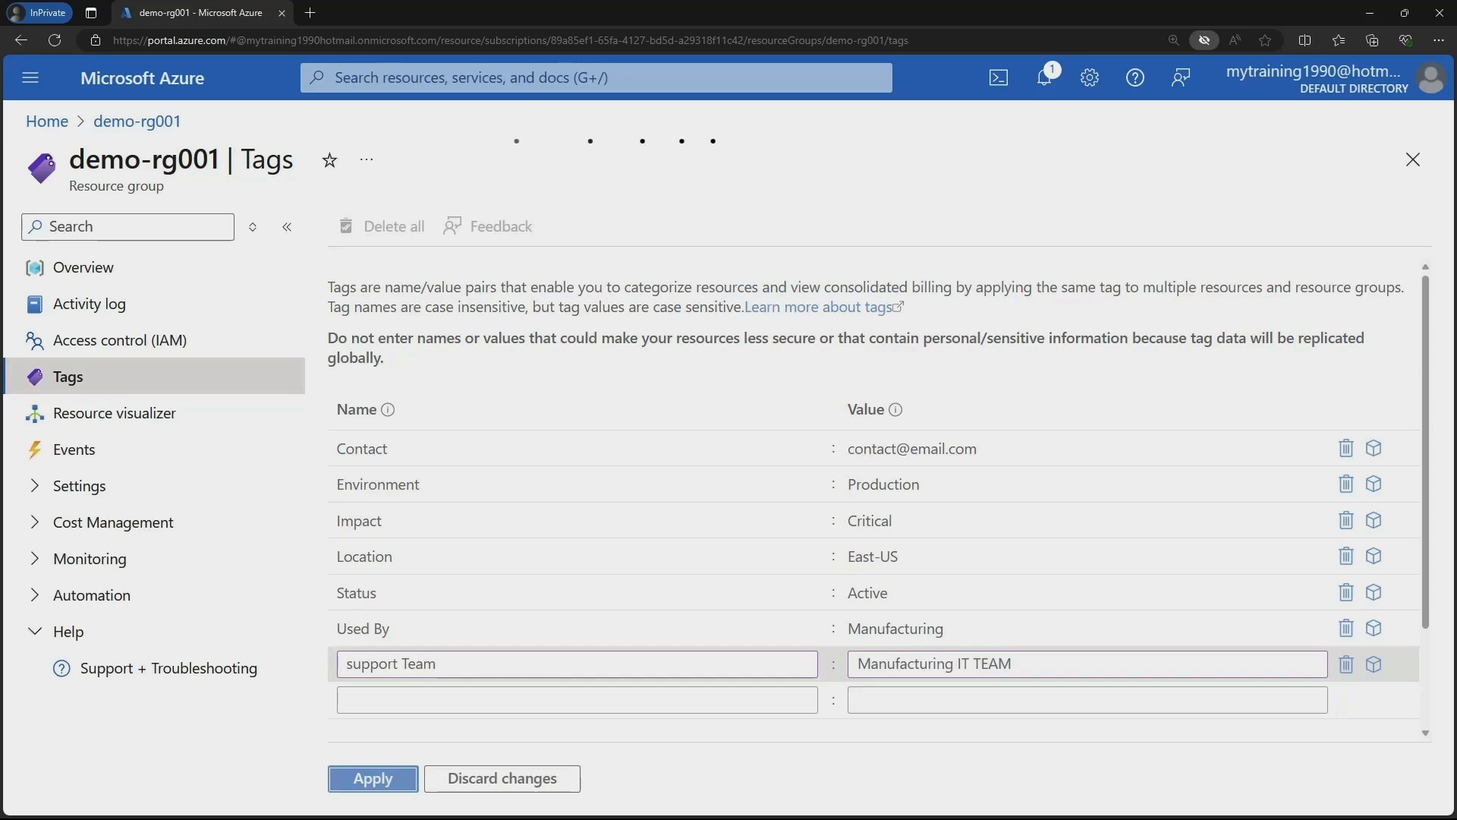